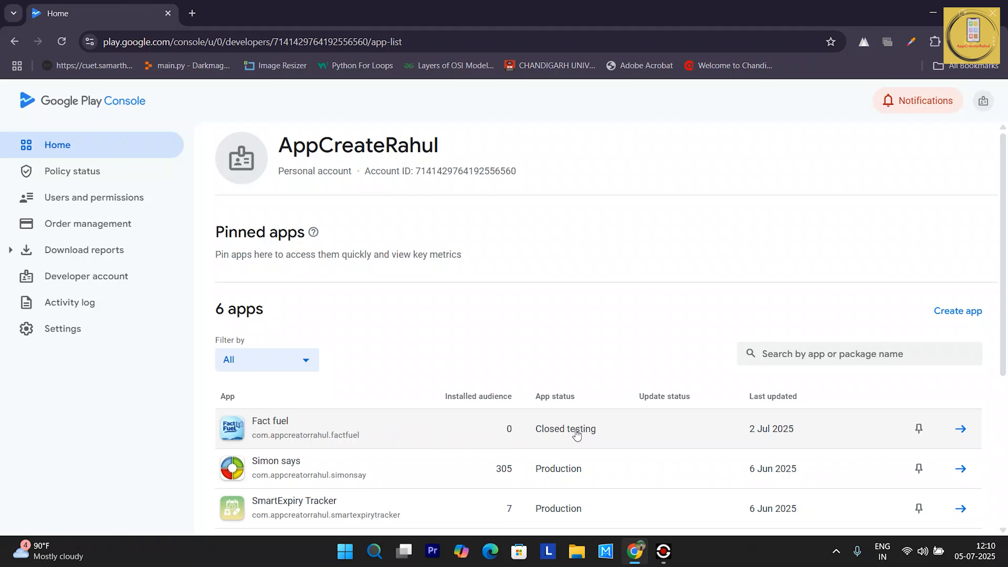
Open the Fact fuel app's dashboard and examine the requirements for applying for production access.
{"action": "scroll", "coordinate": [577, 434], "scroll_direction": "down", "scroll_amount": 1}
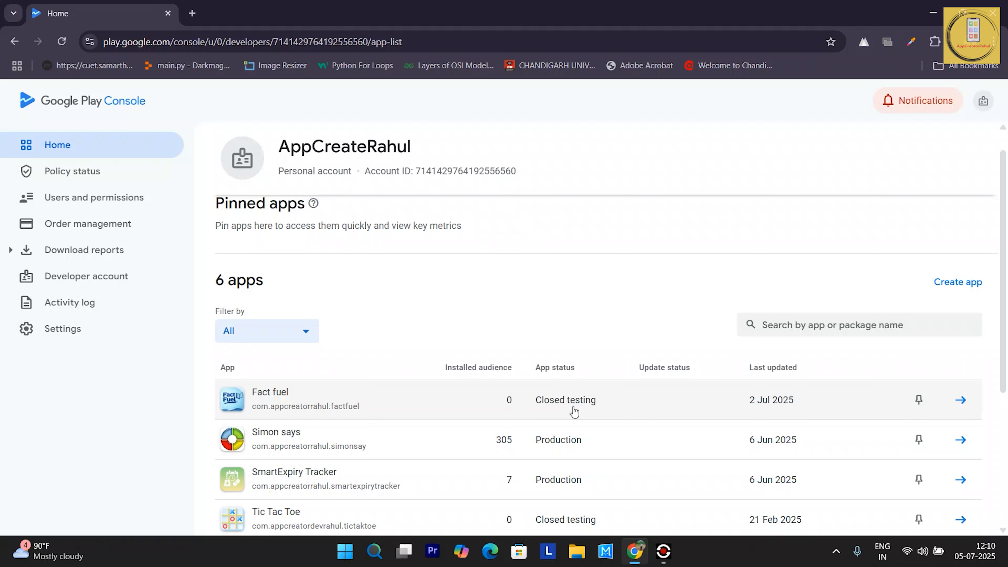
{"action": "left_click", "coordinate": [435, 402]}
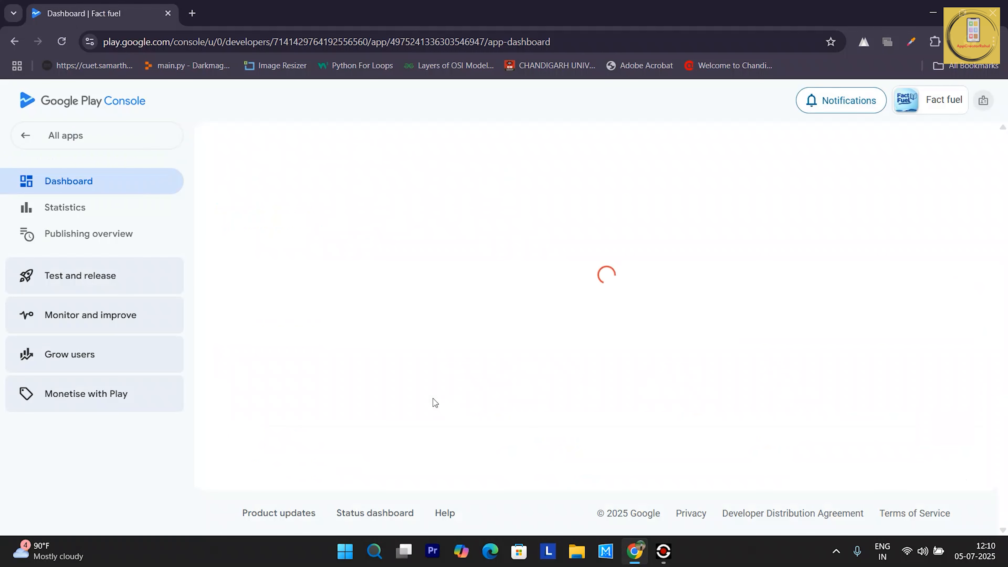
{"action": "scroll", "coordinate": [434, 398], "scroll_direction": "down", "scroll_amount": 4}
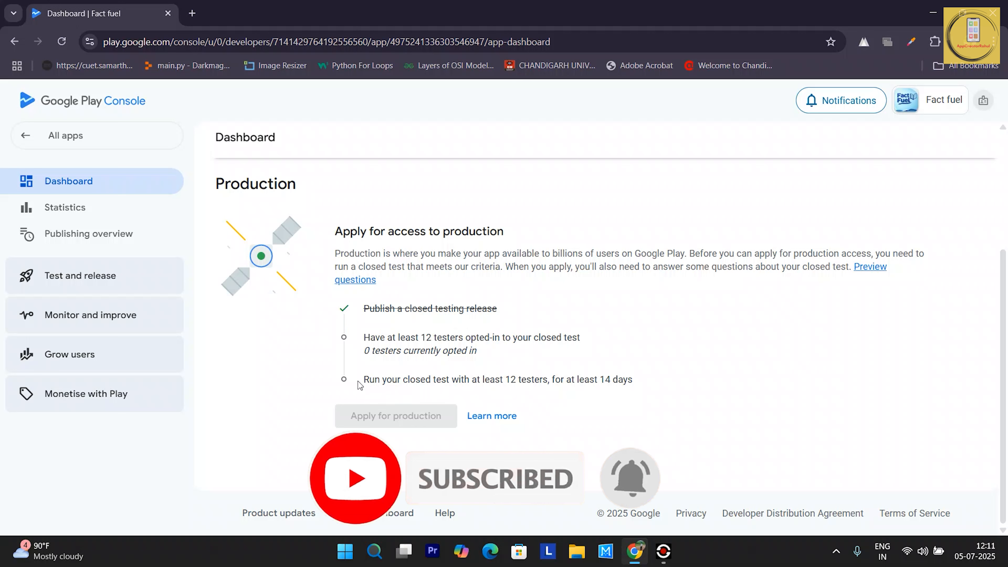
{"action": "left_click_drag", "start_coordinate": [365, 382], "coordinate": [638, 372]}
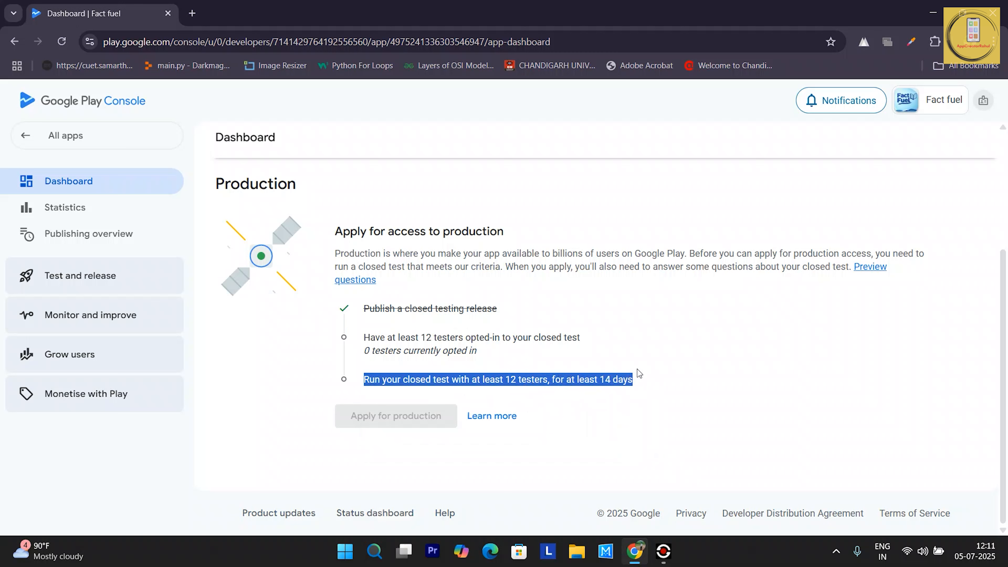
{"action": "left_click", "coordinate": [540, 338]}
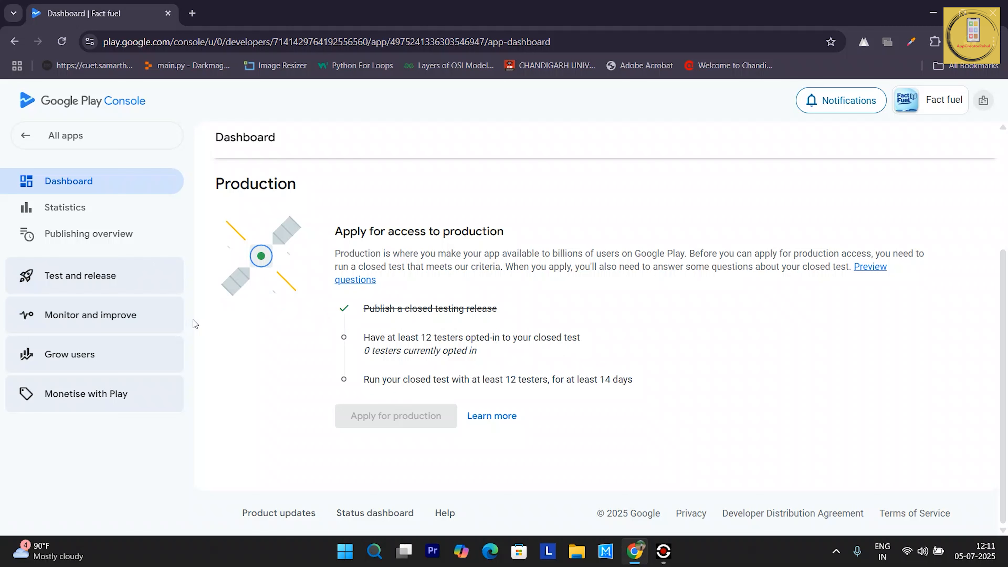
Check the app's Production release page and return to the dashboard's production access requirements.
{"action": "left_click", "coordinate": [89, 282]}
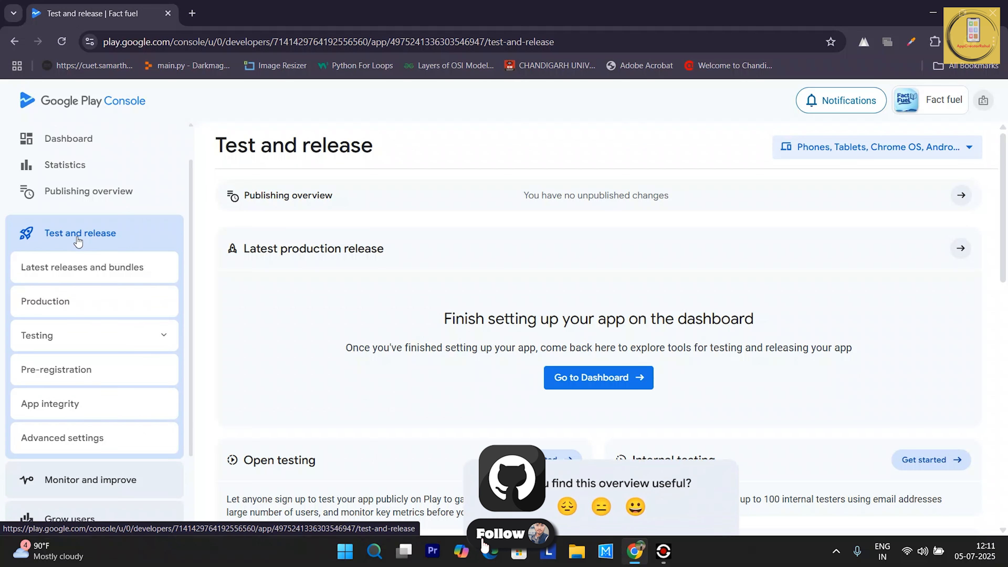
{"action": "left_click", "coordinate": [37, 313]}
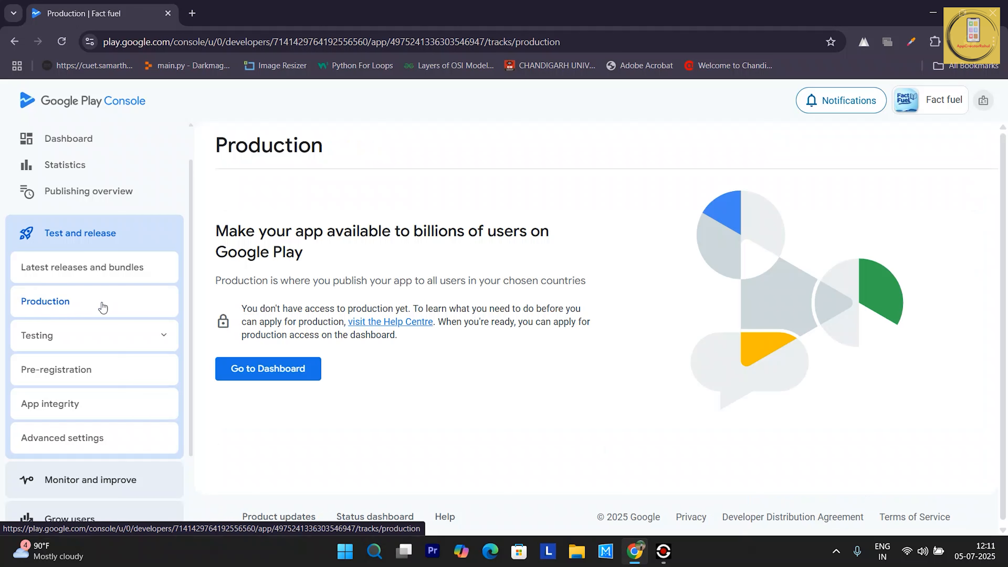
{"action": "left_click", "coordinate": [284, 369]}
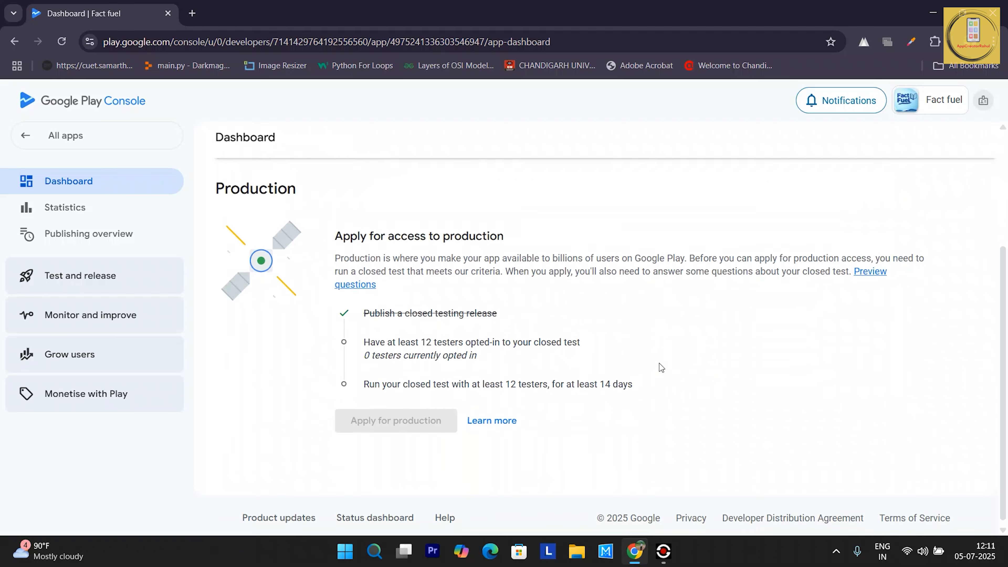
Open the tester settings of the Closed testing - Alpha track.
{"action": "left_click", "coordinate": [24, 276]}
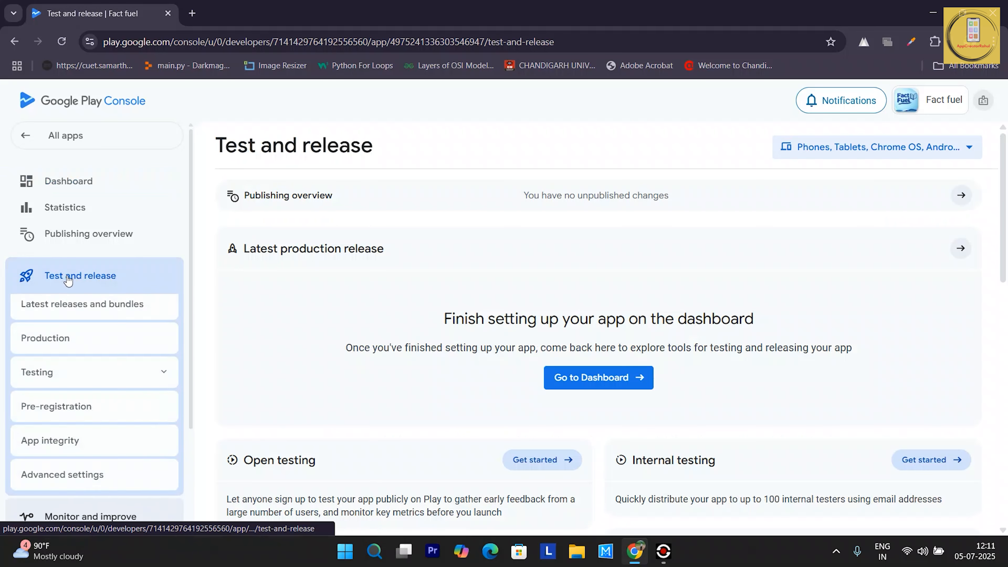
{"action": "left_click", "coordinate": [54, 379]}
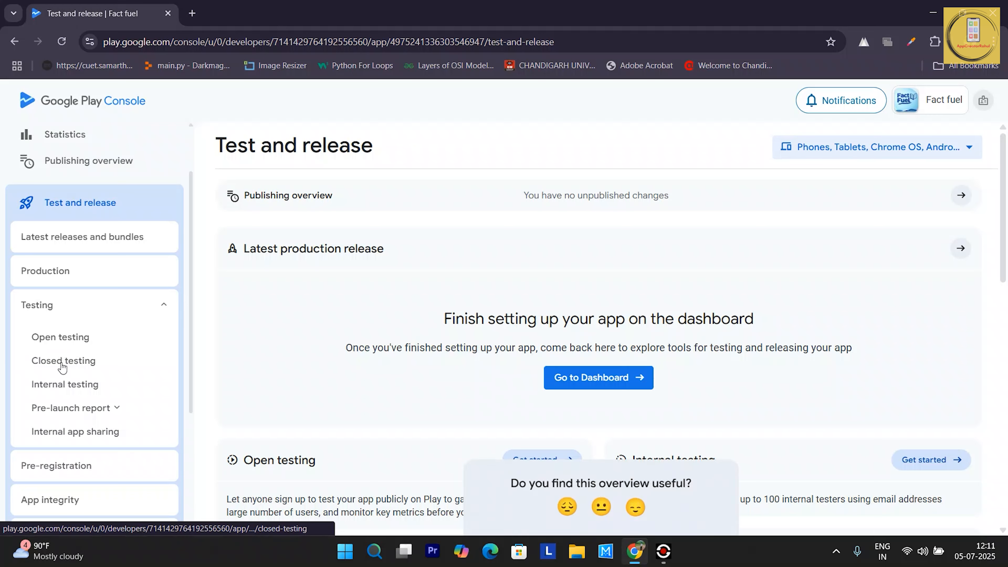
{"action": "left_click", "coordinate": [62, 365]}
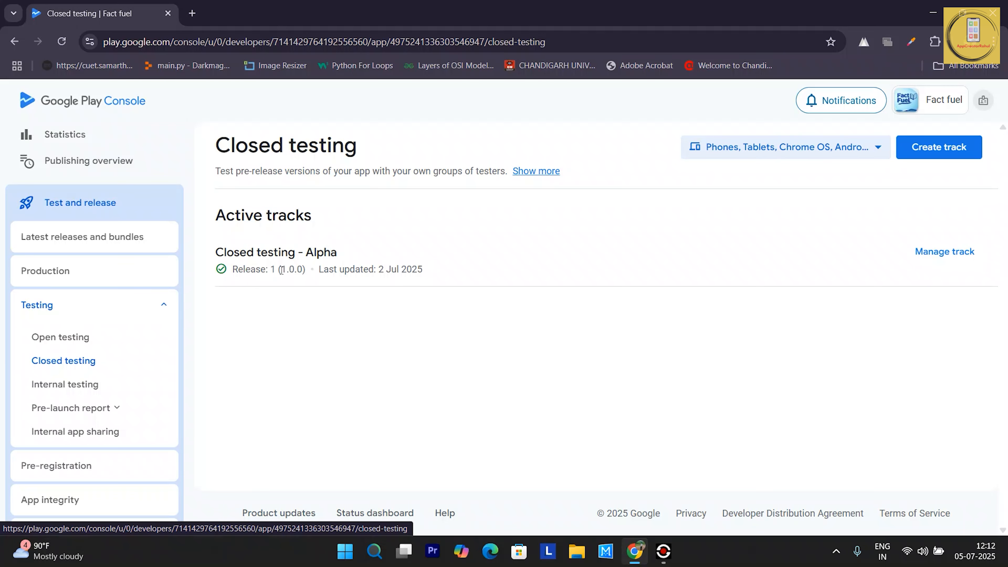
{"action": "left_click", "coordinate": [929, 258]}
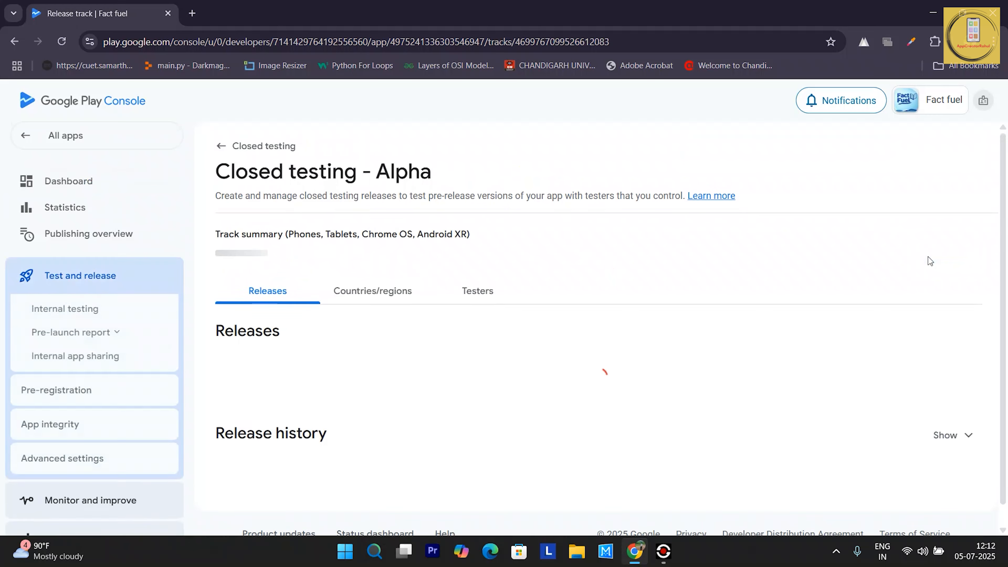
{"action": "scroll", "coordinate": [579, 311], "scroll_direction": "down", "scroll_amount": 3}
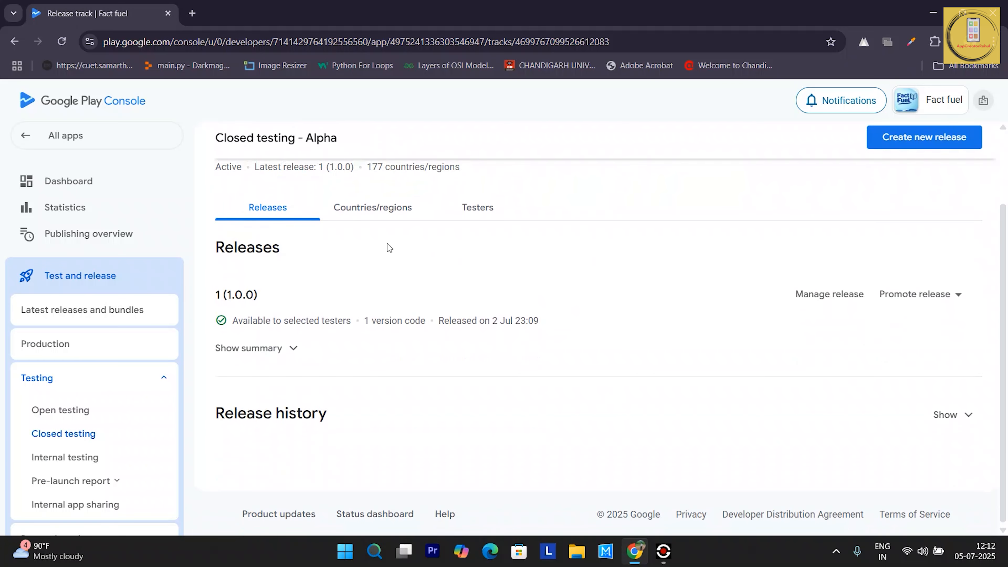
{"action": "left_click", "coordinate": [494, 222]}
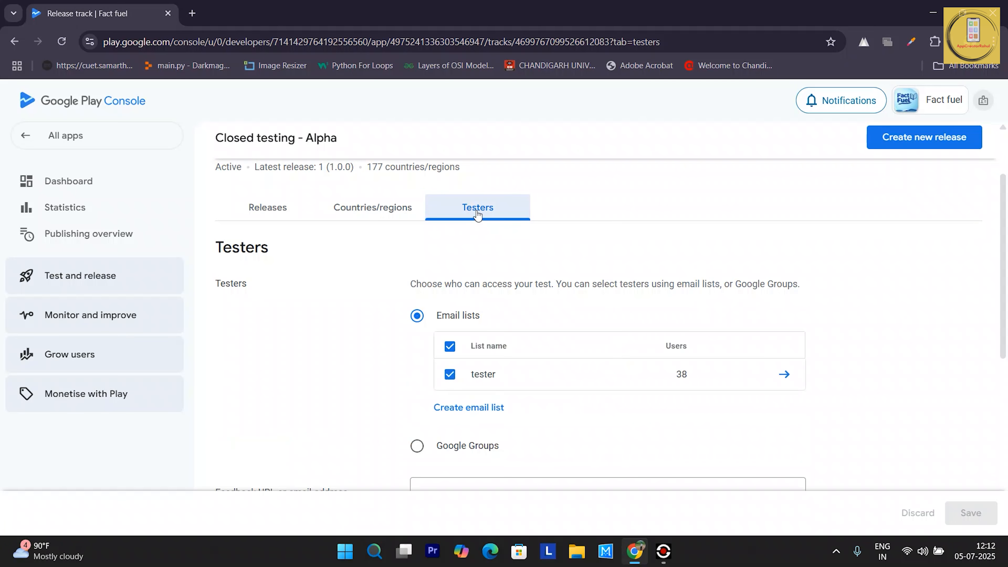
Review the email addresses in the "tester" email list and close the list without changes.
{"action": "scroll", "coordinate": [544, 239], "scroll_direction": "down", "scroll_amount": 5}
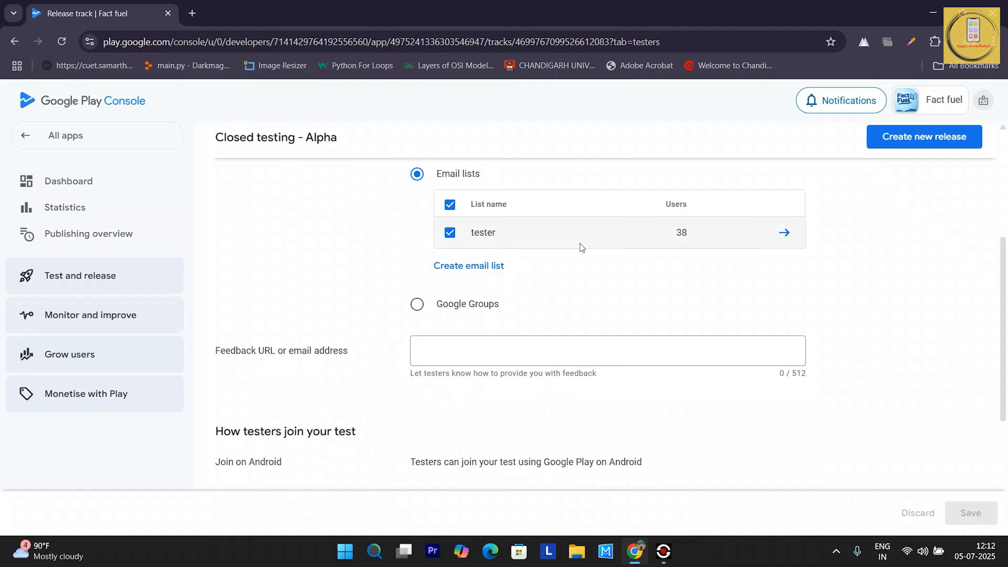
{"action": "scroll", "coordinate": [559, 244], "scroll_direction": "up", "scroll_amount": 1}
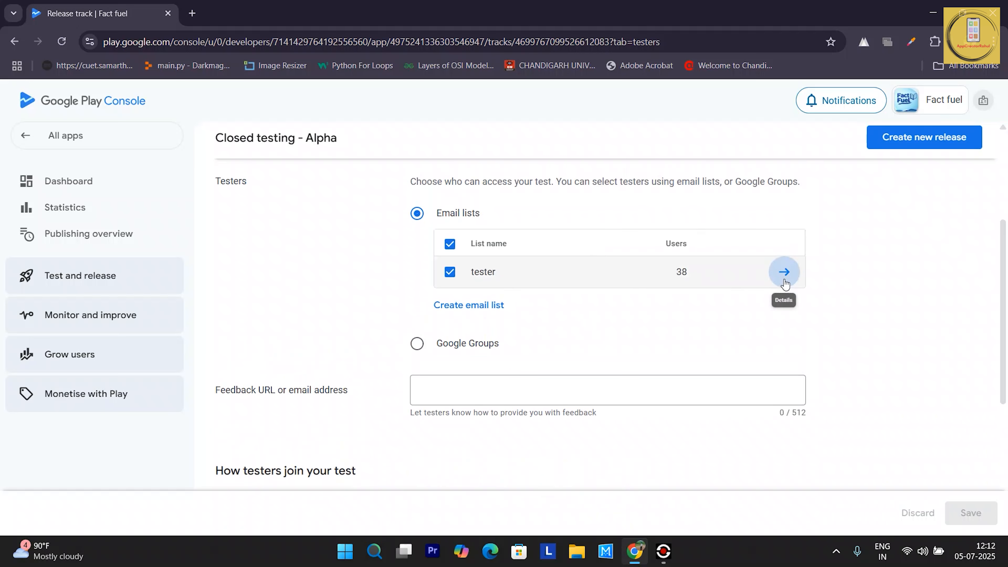
{"action": "left_click", "coordinate": [784, 272]}
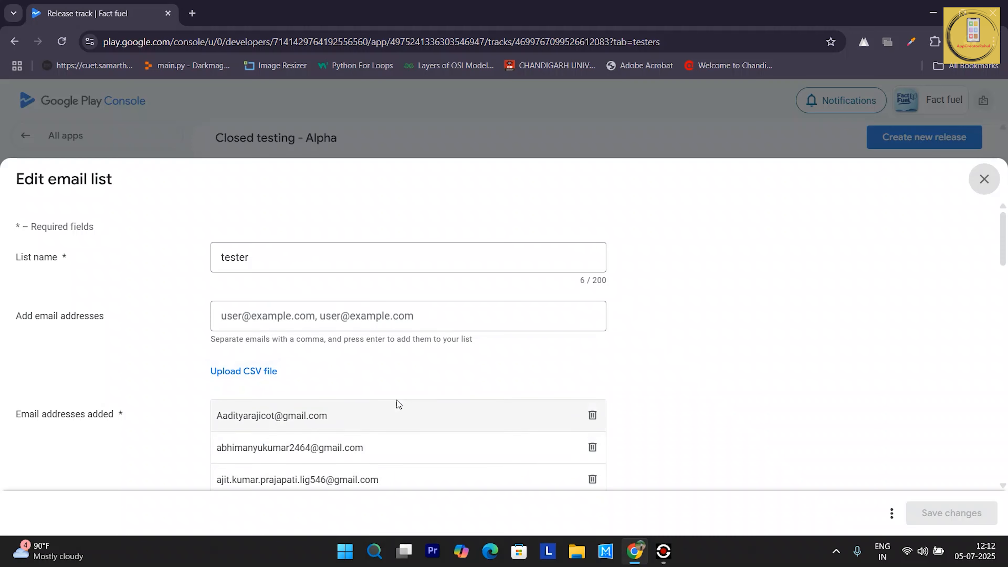
{"action": "scroll", "coordinate": [373, 439], "scroll_direction": "down", "scroll_amount": 5}
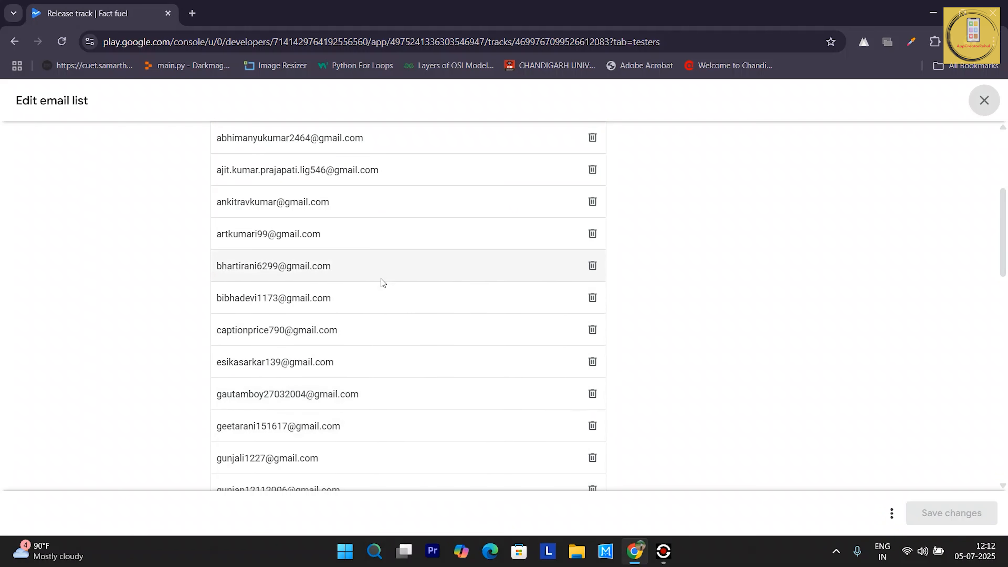
{"action": "scroll", "coordinate": [381, 281], "scroll_direction": "up", "scroll_amount": 5}
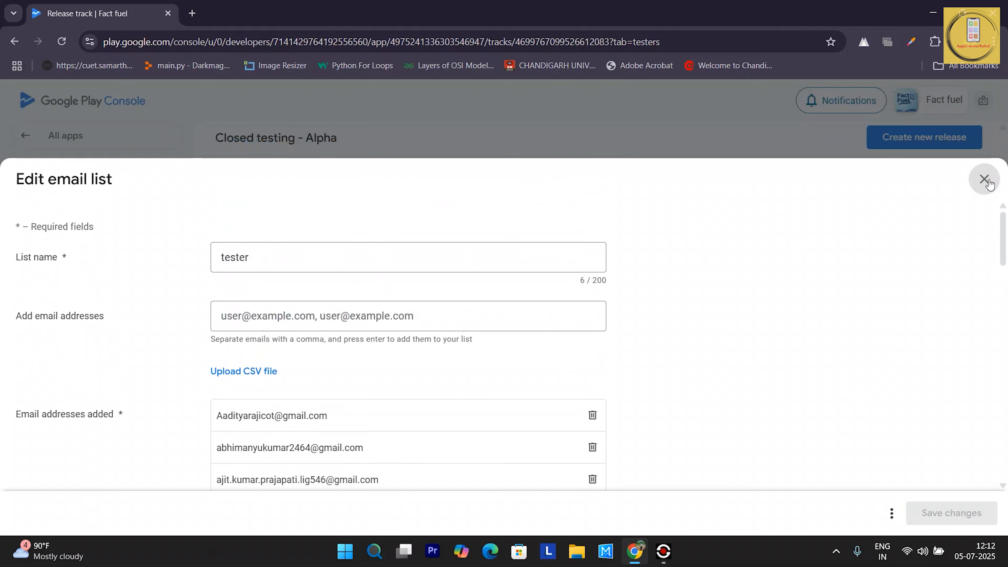
{"action": "left_click", "coordinate": [984, 178]}
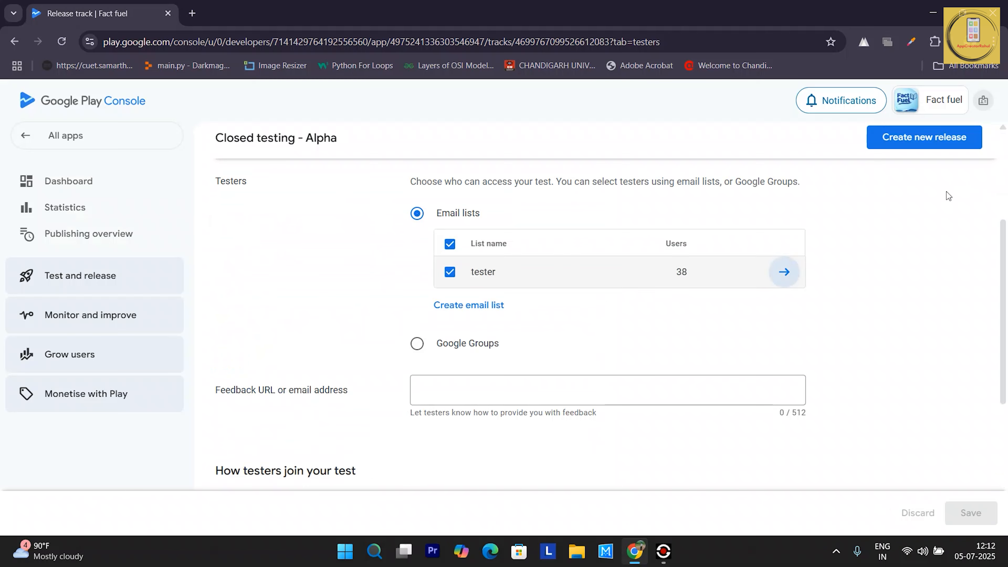
{"action": "left_click", "coordinate": [772, 284]}
{"action": "scroll", "coordinate": [435, 339], "scroll_direction": "down", "scroll_amount": 5}
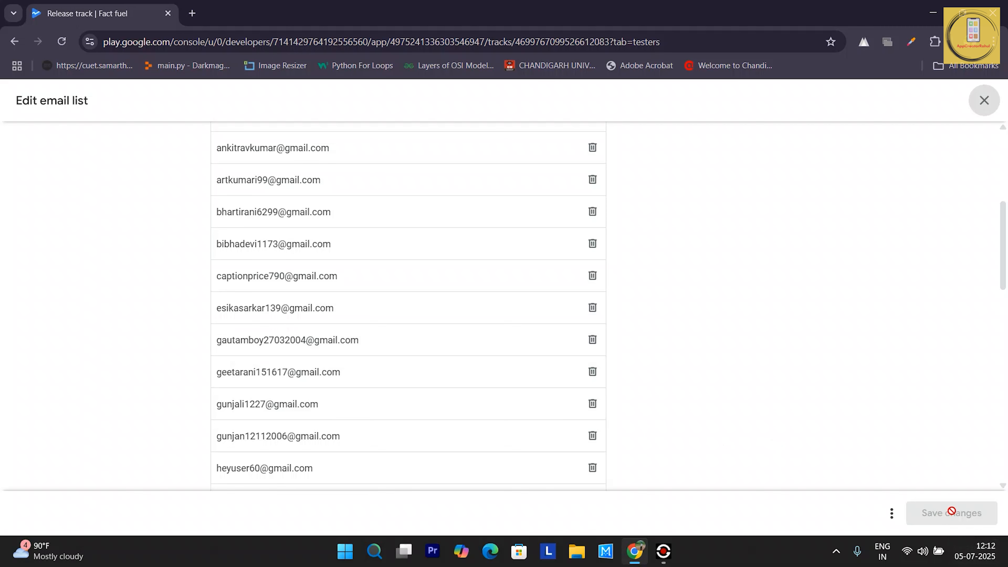
{"action": "scroll", "coordinate": [402, 296], "scroll_direction": "up", "scroll_amount": 12}
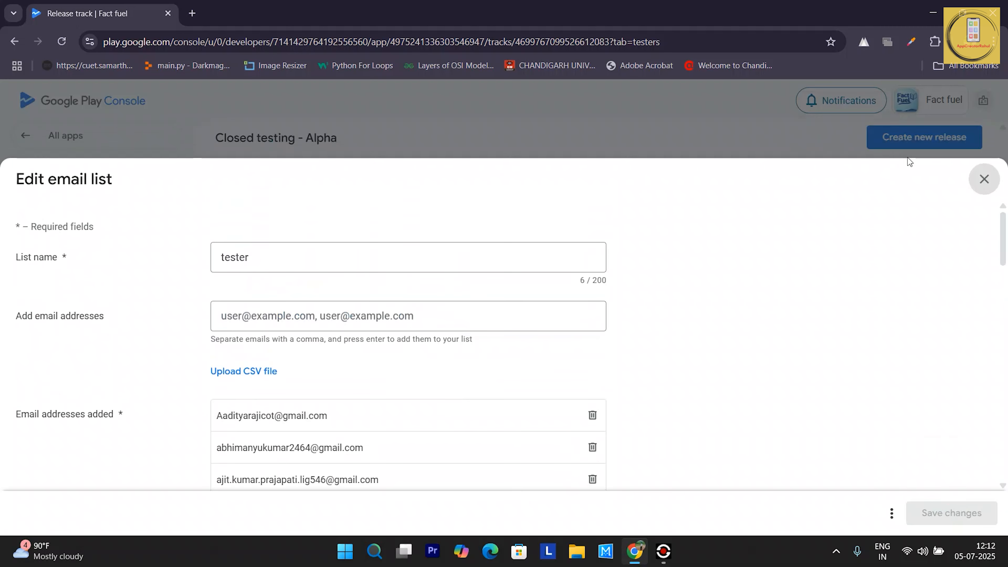
{"action": "left_click", "coordinate": [987, 186]}
Copy the link that lets testers join the closed test on Android.
{"action": "scroll", "coordinate": [535, 286], "scroll_direction": "down", "scroll_amount": 3}
{"action": "scroll", "coordinate": [535, 287], "scroll_direction": "up", "scroll_amount": 2}
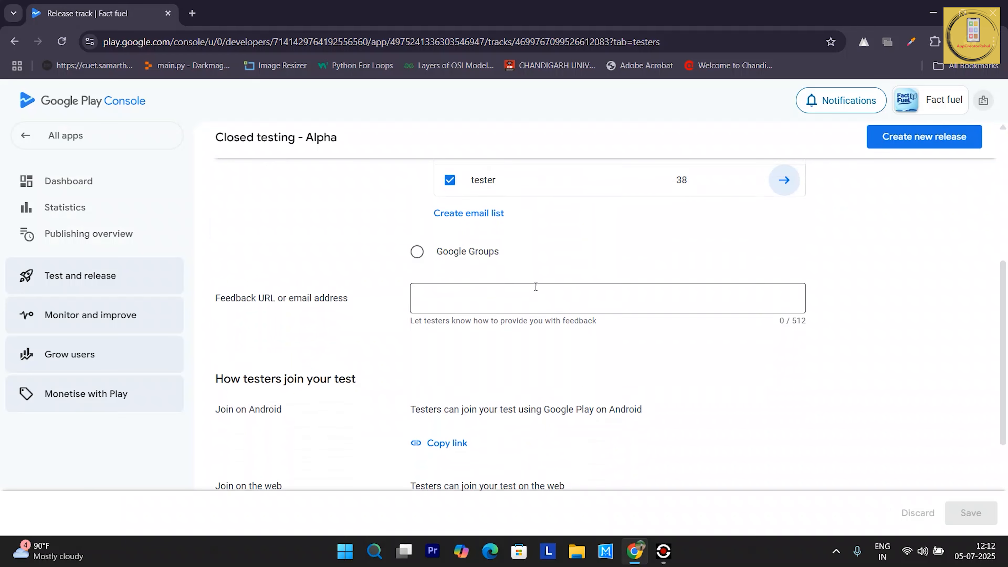
{"action": "scroll", "coordinate": [535, 287], "scroll_direction": "down", "scroll_amount": 5}
{"action": "scroll", "coordinate": [531, 287], "scroll_direction": "down", "scroll_amount": 1}
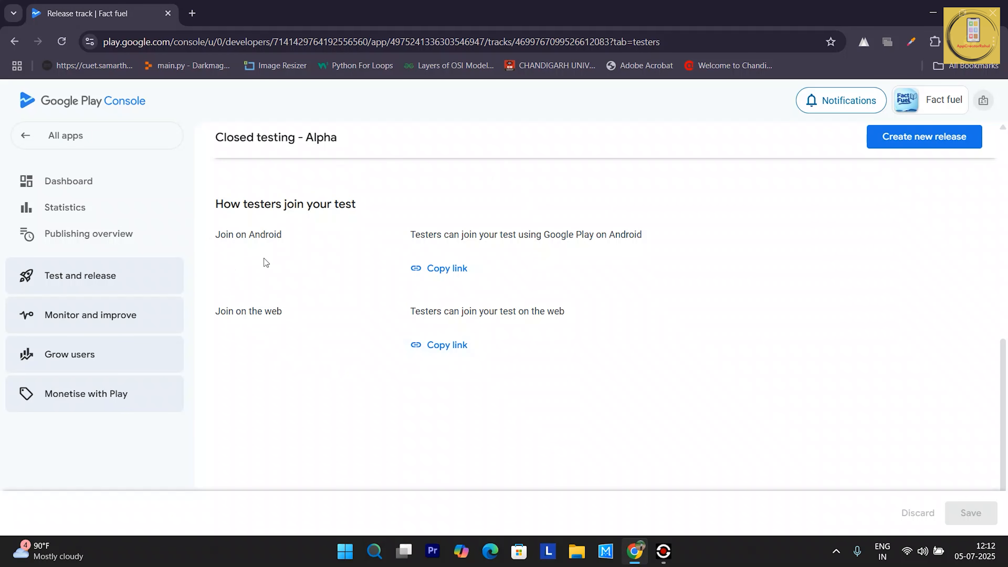
{"action": "scroll", "coordinate": [263, 258], "scroll_direction": "up", "scroll_amount": 1}
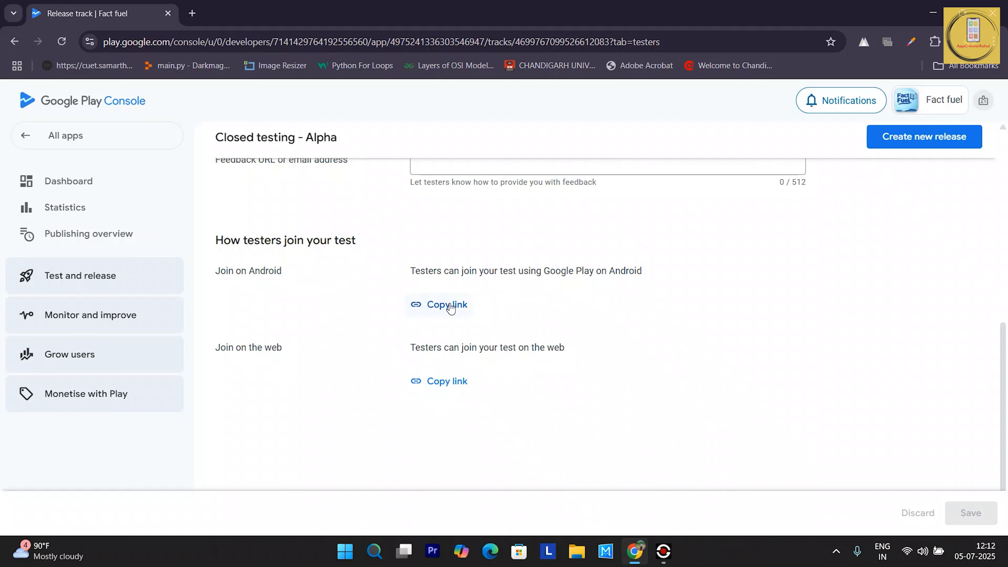
{"action": "left_click", "coordinate": [431, 310]}
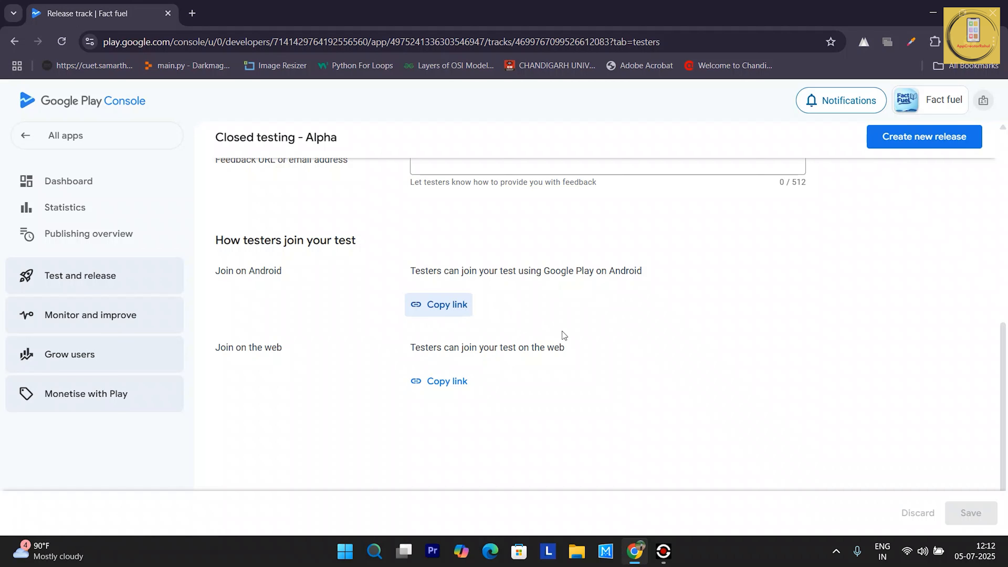
{"action": "scroll", "coordinate": [562, 331], "scroll_direction": "up", "scroll_amount": 5}
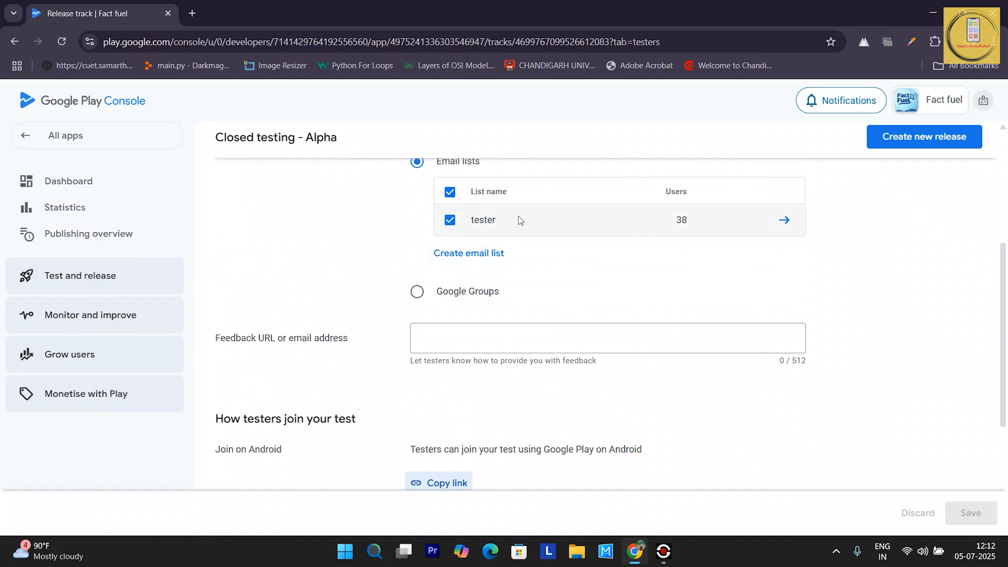
{"action": "scroll", "coordinate": [566, 342], "scroll_direction": "down", "scroll_amount": 4}
{"action": "left_click", "coordinate": [428, 379]}
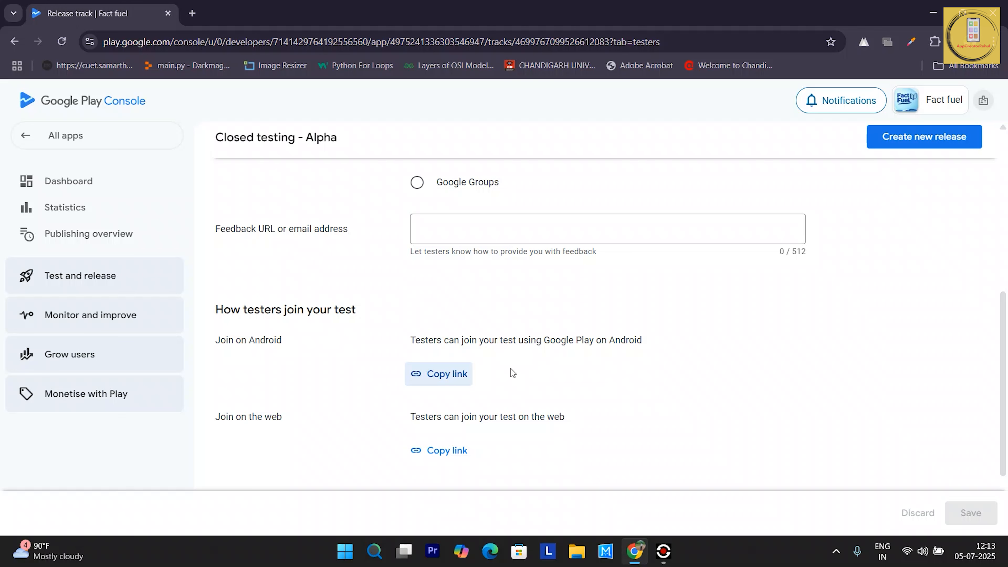
Open Gmail in a new browser tab and start a new message.
{"action": "scroll", "coordinate": [510, 369], "scroll_direction": "up", "scroll_amount": 4}
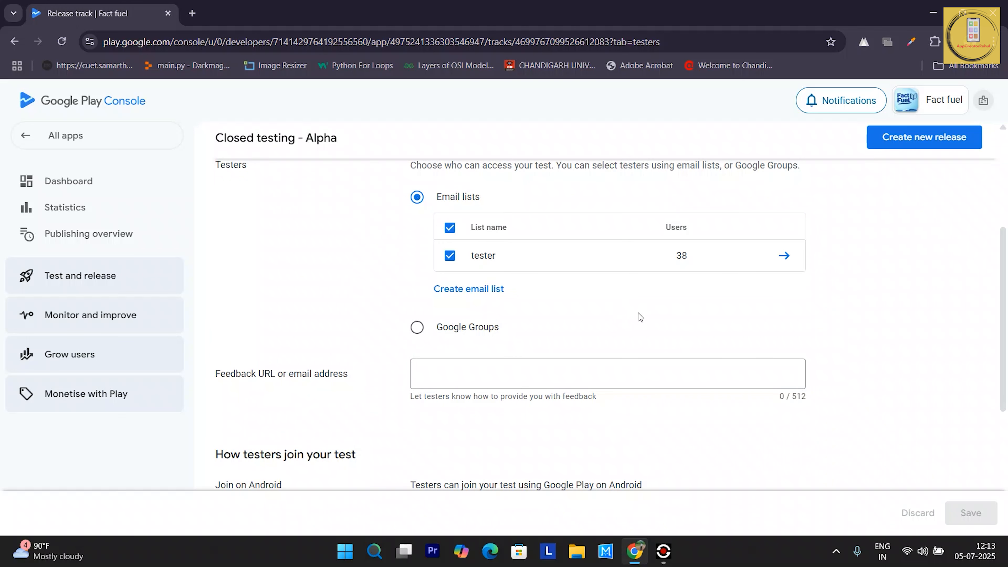
{"action": "scroll", "coordinate": [637, 312], "scroll_direction": "up", "scroll_amount": 1}
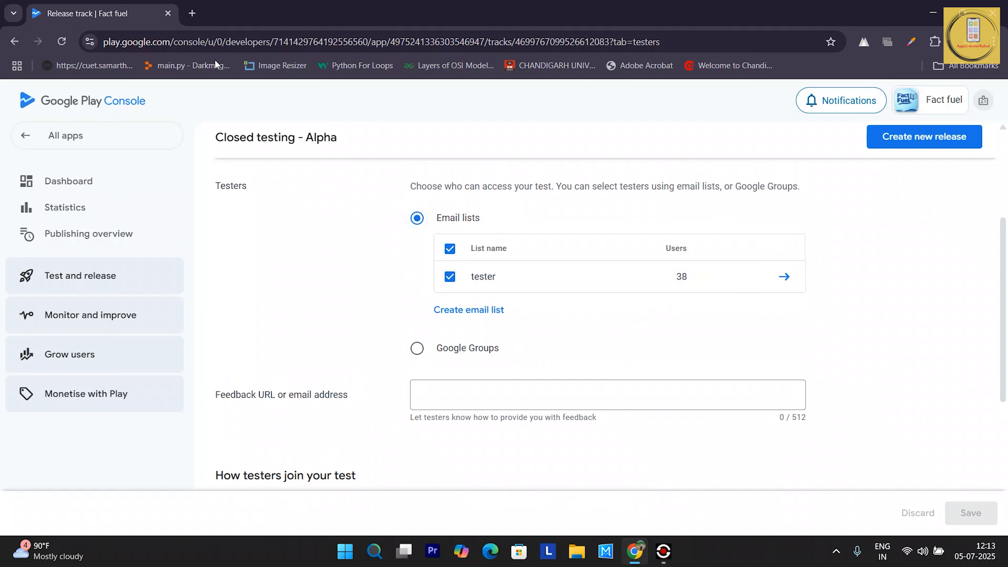
{"action": "left_click", "coordinate": [192, 14]}
{"action": "left_click", "coordinate": [945, 101]}
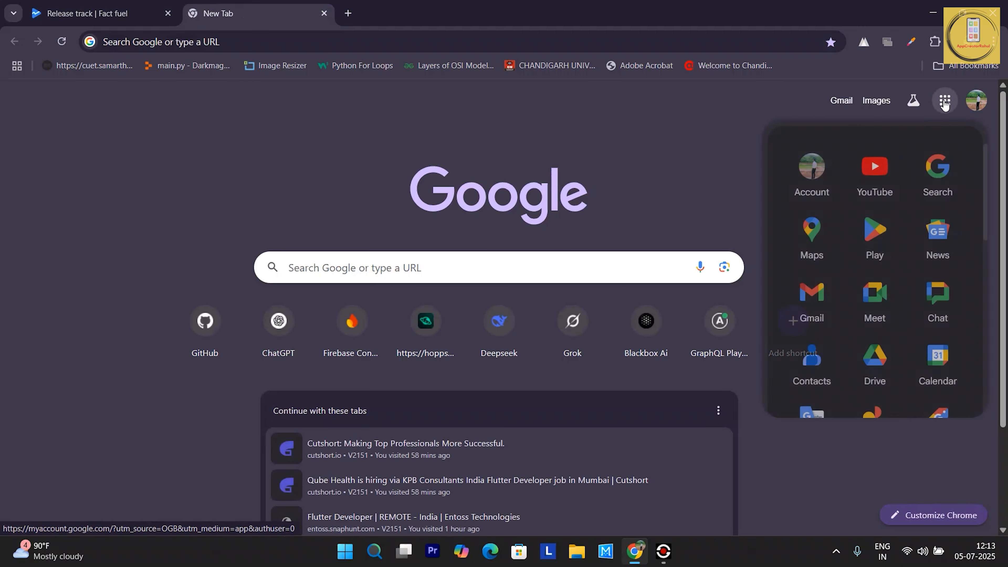
{"action": "left_click", "coordinate": [818, 307]}
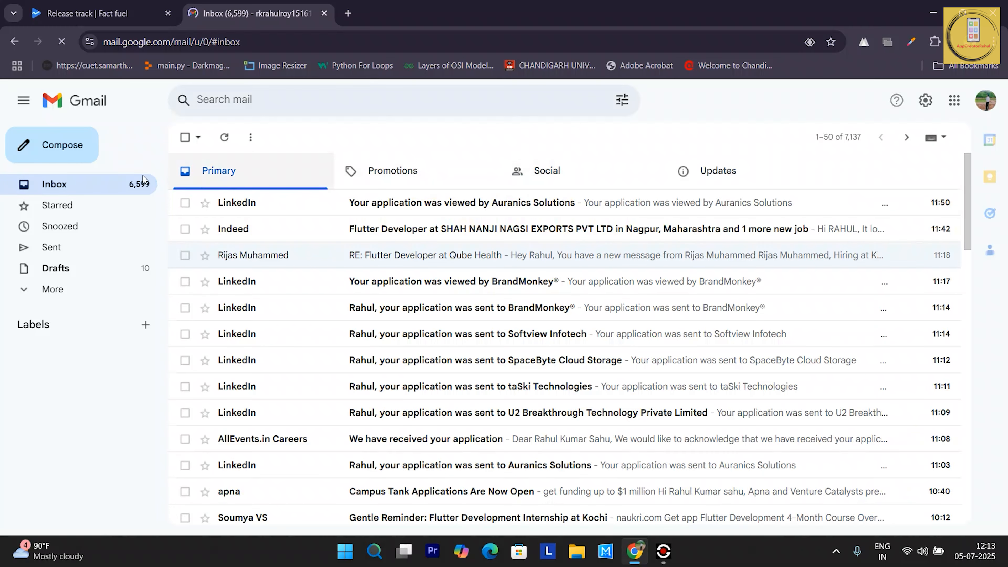
{"action": "left_click", "coordinate": [61, 154]}
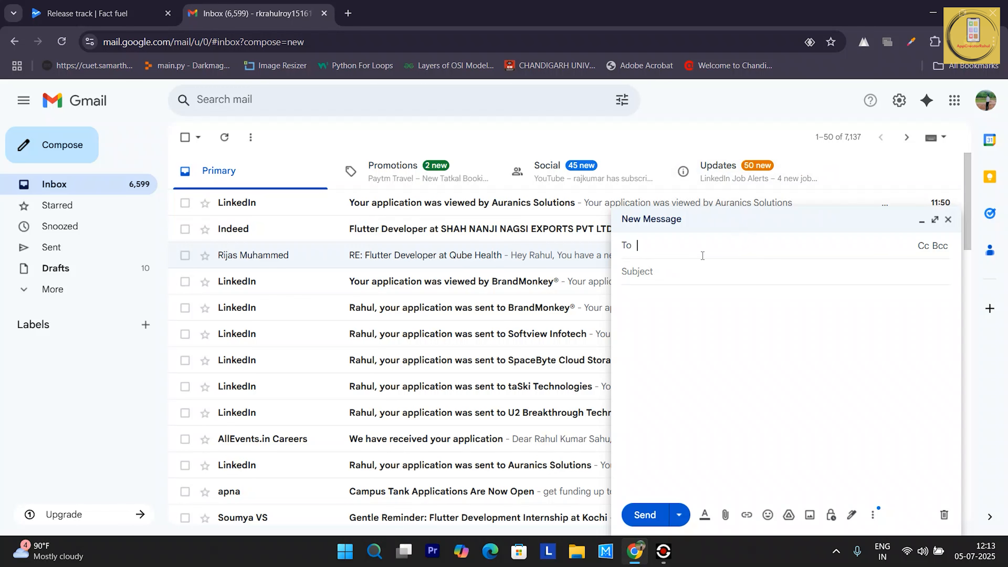
Reopen the "tester" email list in the Play Console tab and look through all its email addresses.
{"action": "left_click", "coordinate": [82, 14]}
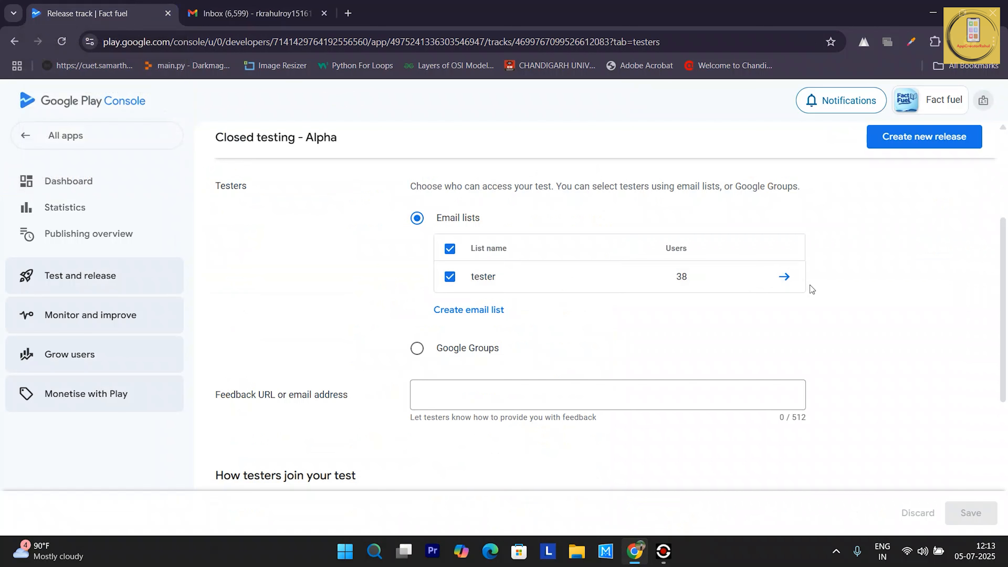
{"action": "left_click", "coordinate": [648, 260]}
{"action": "scroll", "coordinate": [263, 380], "scroll_direction": "down", "scroll_amount": 8}
{"action": "scroll", "coordinate": [263, 380], "scroll_direction": "down", "scroll_amount": 15}
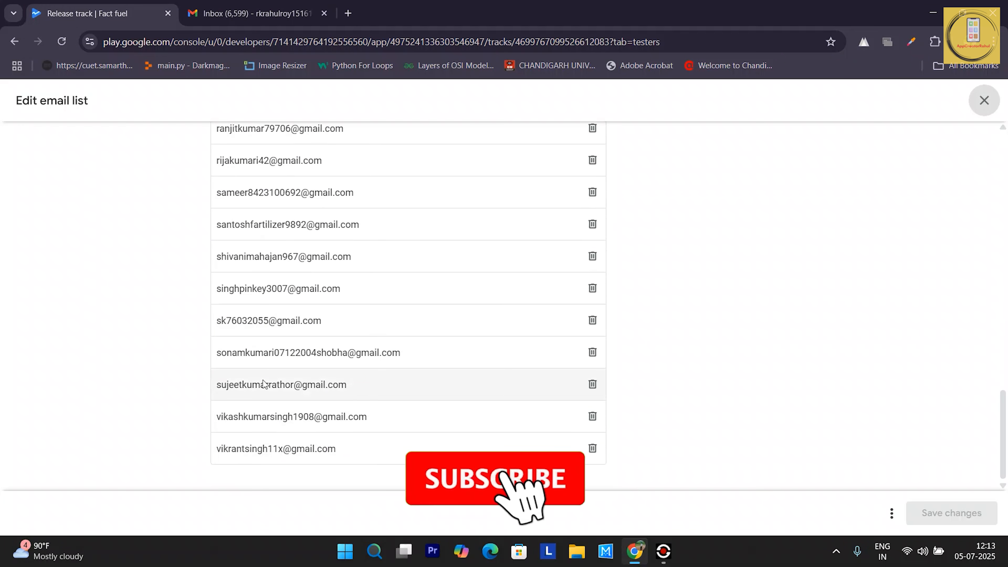
{"action": "scroll", "coordinate": [263, 380], "scroll_direction": "up", "scroll_amount": 2}
{"action": "scroll", "coordinate": [262, 381], "scroll_direction": "up", "scroll_amount": 10}
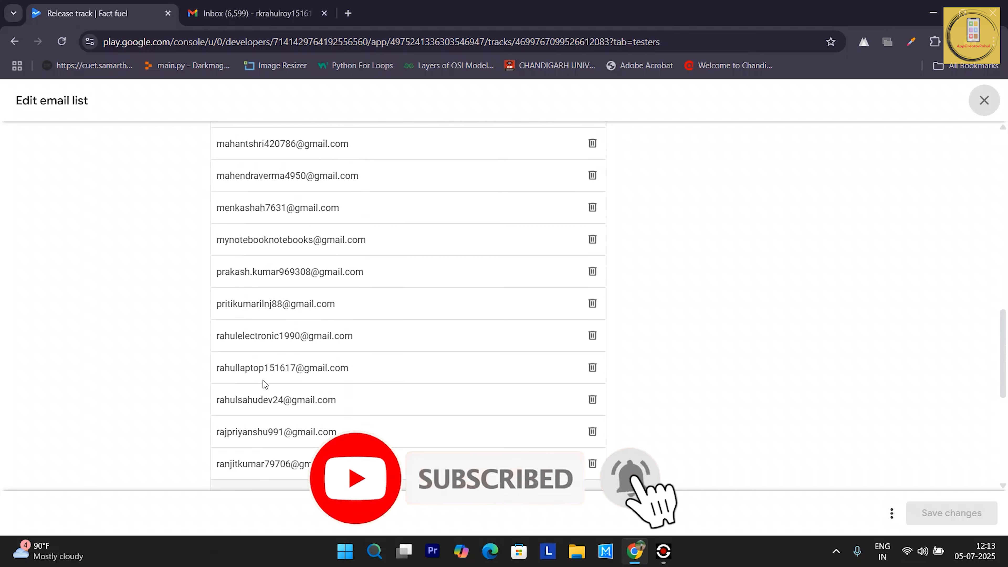
{"action": "scroll", "coordinate": [263, 383], "scroll_direction": "up", "scroll_amount": 3}
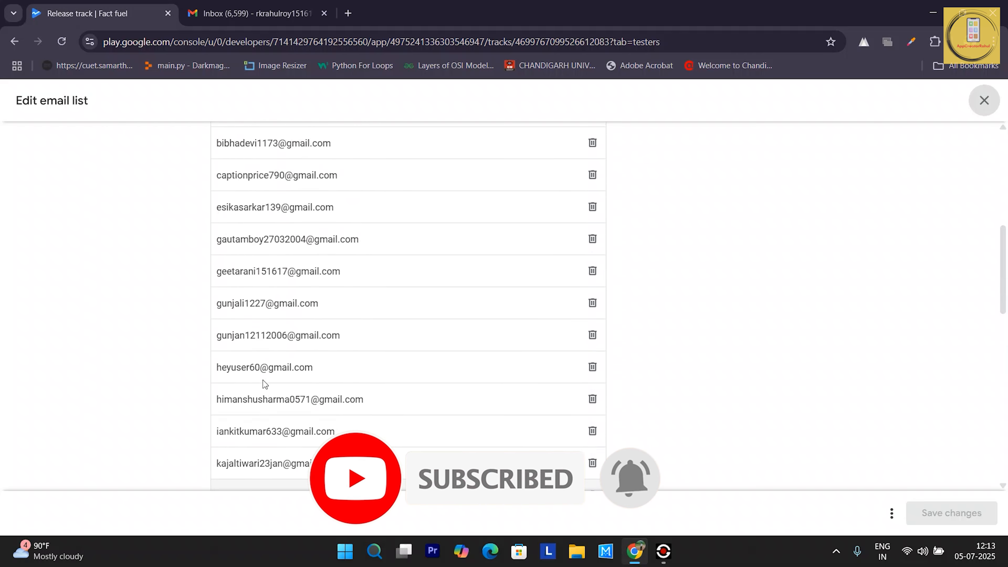
Remove one address from the tester email list without saving, and copy all the remaining addresses.
{"action": "left_click", "coordinate": [592, 403]}
{"action": "scroll", "coordinate": [340, 277], "scroll_direction": "up", "scroll_amount": 6}
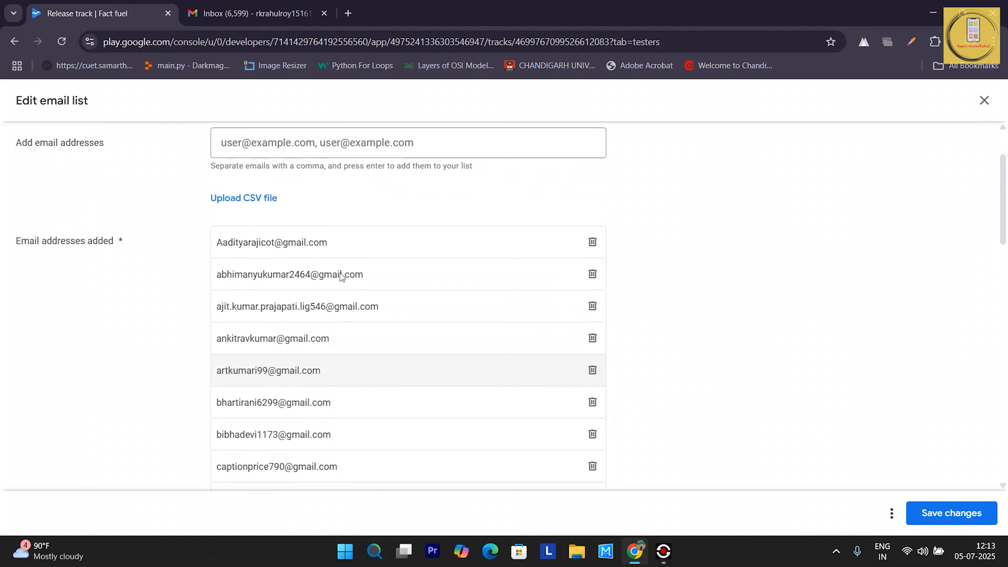
{"action": "scroll", "coordinate": [340, 276], "scroll_direction": "down", "scroll_amount": 2}
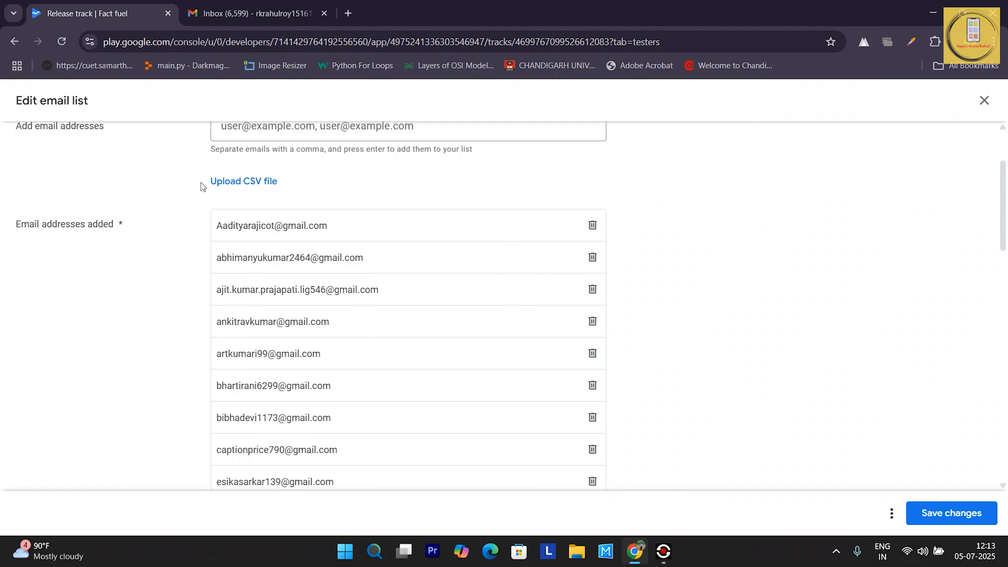
{"action": "left_click_drag", "start_coordinate": [213, 221], "coordinate": [397, 472]}
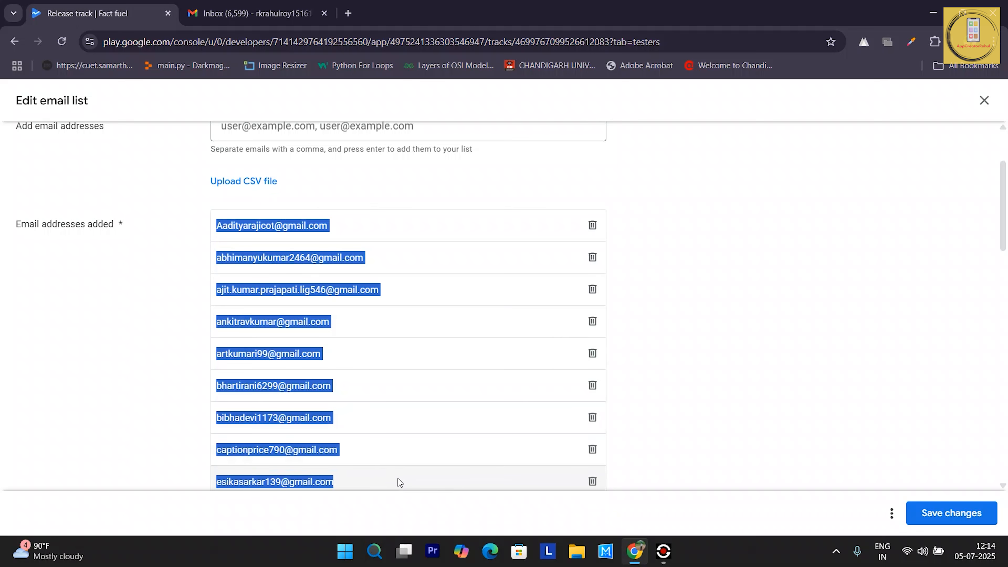
{"action": "scroll", "coordinate": [397, 479], "scroll_direction": "down", "scroll_amount": 7}
{"action": "scroll", "coordinate": [398, 478], "scroll_direction": "up", "scroll_amount": 6}
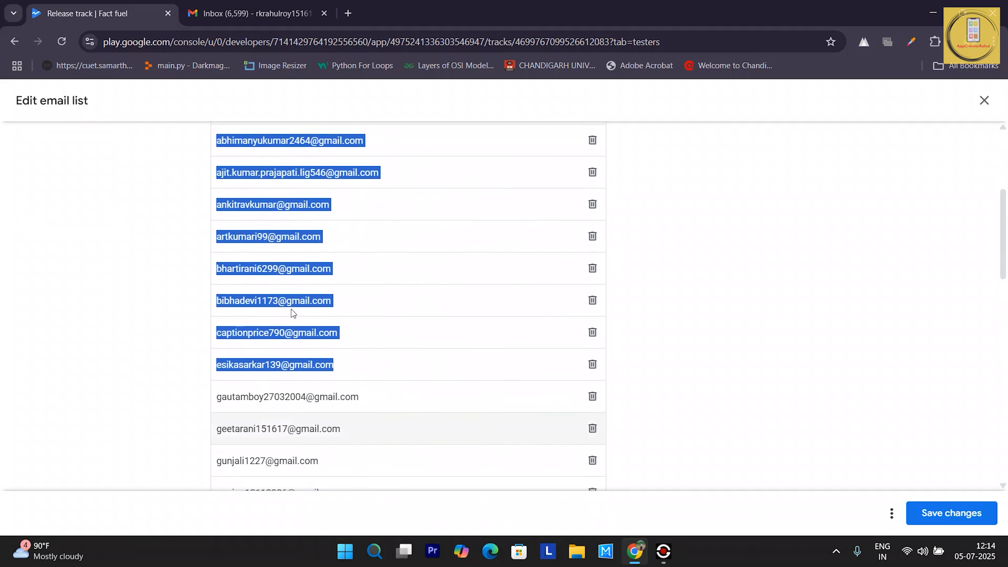
{"action": "left_click_drag", "start_coordinate": [213, 166], "coordinate": [304, 265]}
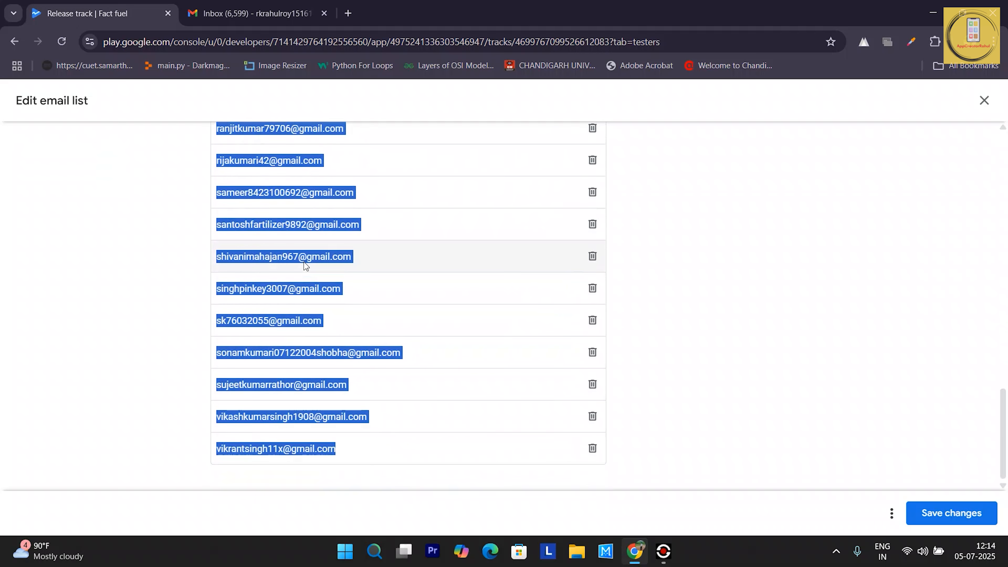
Switch to Gmail, paste the copied tester addresses as recipients of the open message, and minimise that draft.
{"action": "left_click", "coordinate": [254, 13]}
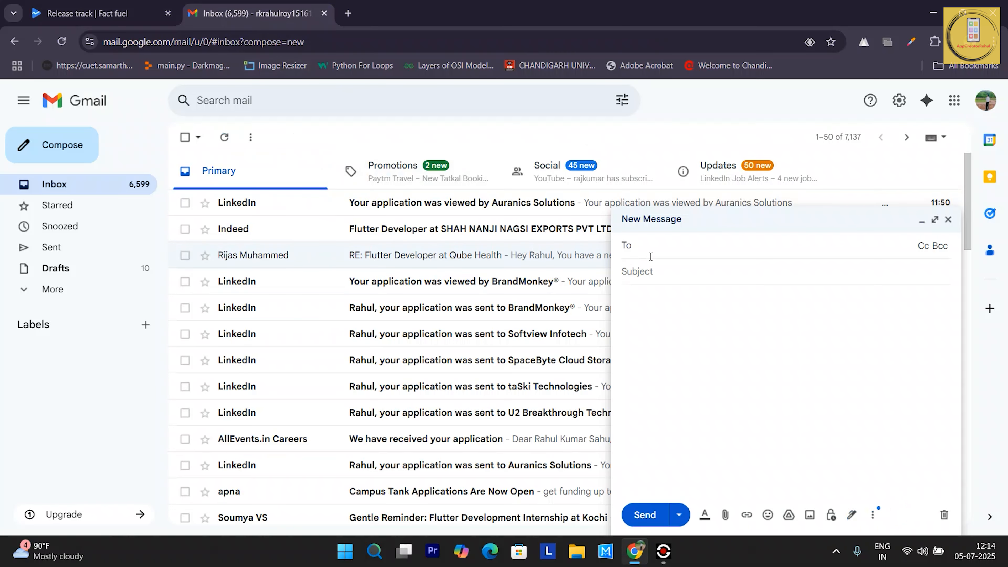
{"action": "key", "text": "ctrl+v"}
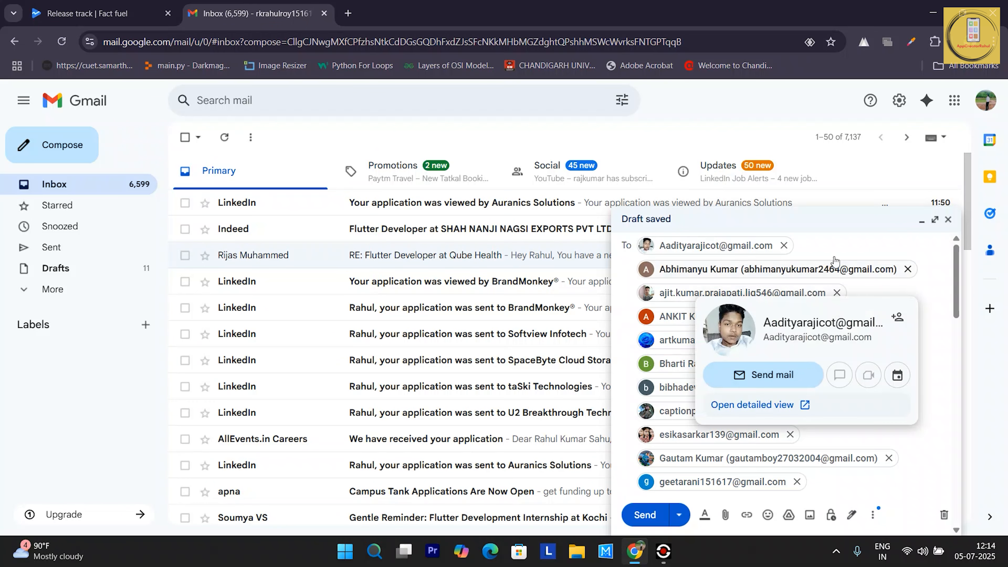
{"action": "left_click", "coordinate": [871, 218]}
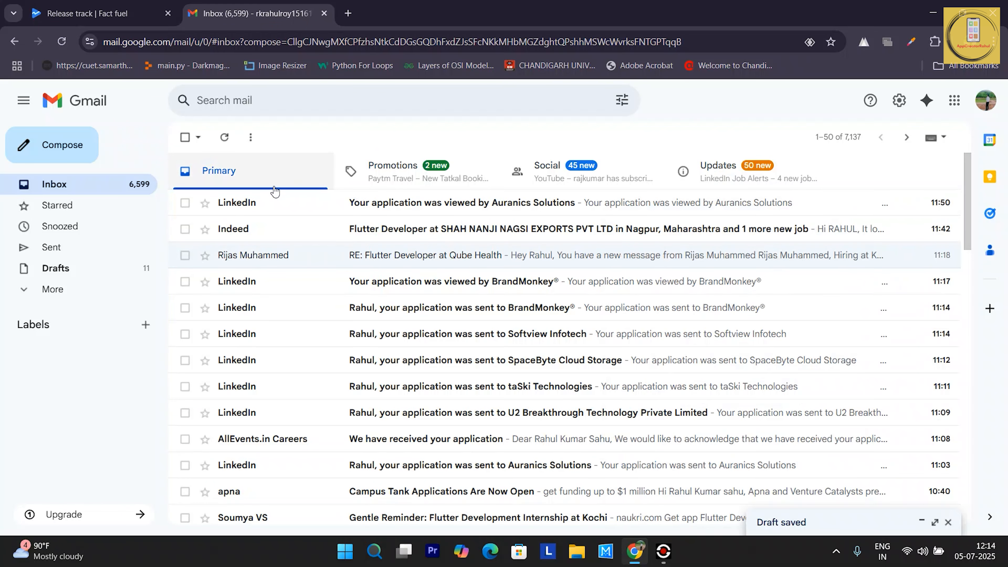
Start another Gmail message, paste all the copied tester addresses as its recipients, and go to its subject.
{"action": "left_click", "coordinate": [52, 145]}
{"action": "key", "text": "ctrl+v"}
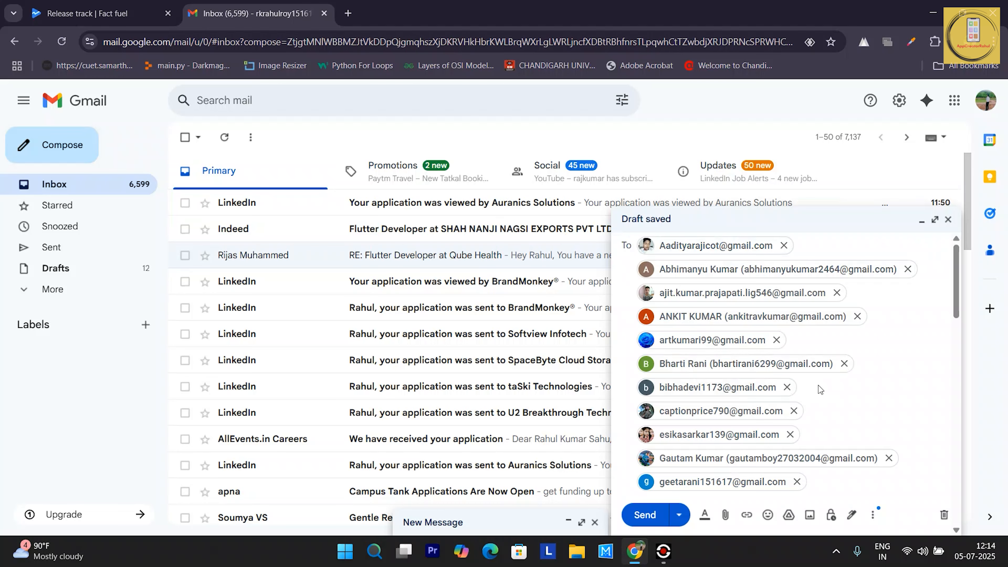
{"action": "scroll", "coordinate": [822, 385], "scroll_direction": "down", "scroll_amount": 10}
{"action": "scroll", "coordinate": [822, 387], "scroll_direction": "down", "scroll_amount": 10}
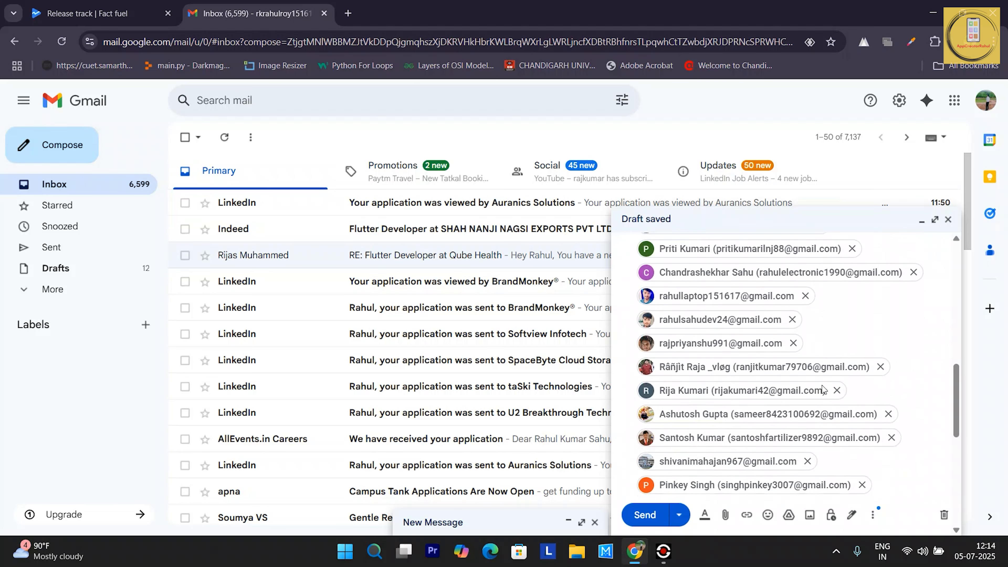
{"action": "scroll", "coordinate": [822, 387], "scroll_direction": "down", "scroll_amount": 3}
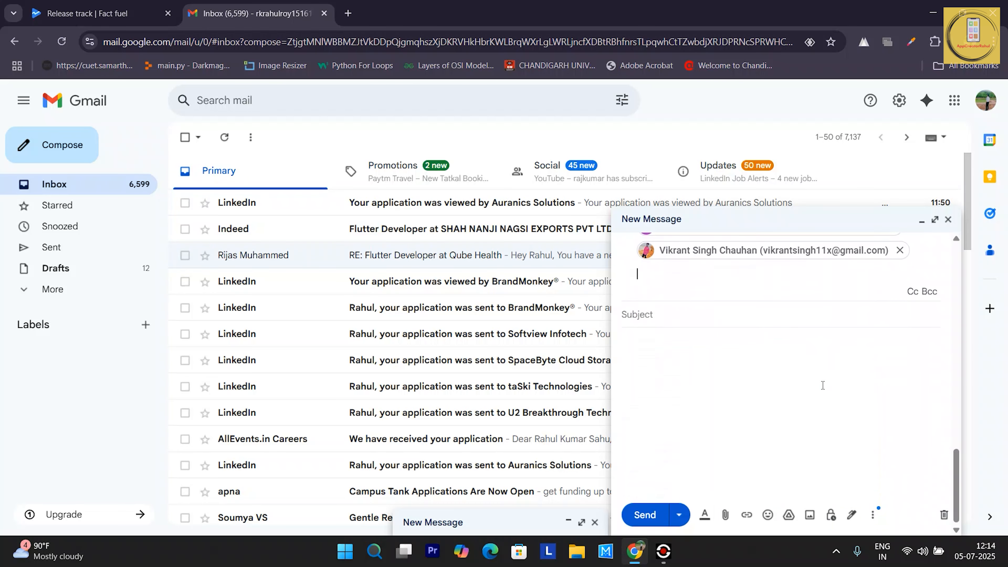
{"action": "left_click", "coordinate": [695, 315]}
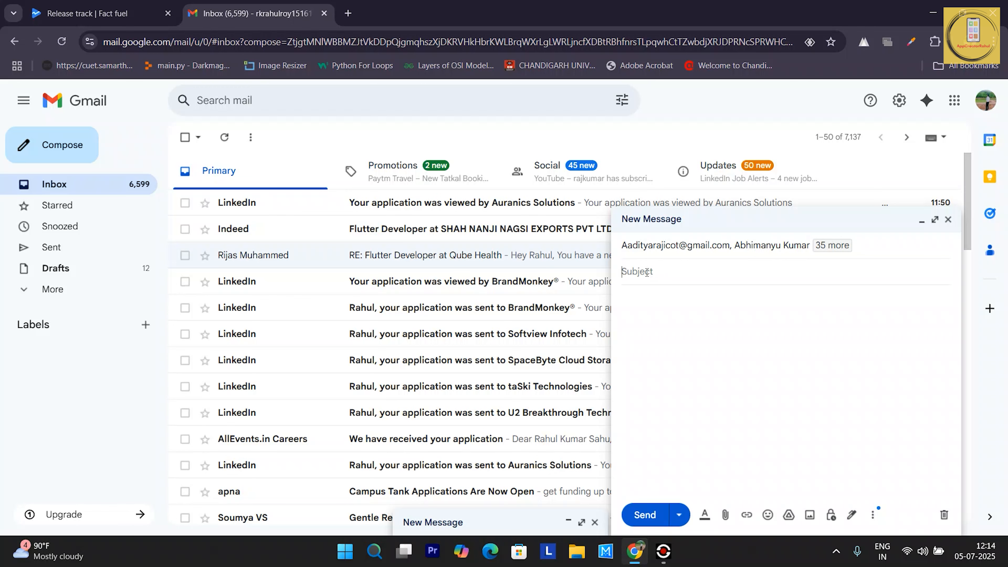
Return to the Play Console and close the tester email list without saving the change.
{"action": "left_click", "coordinate": [100, 13]}
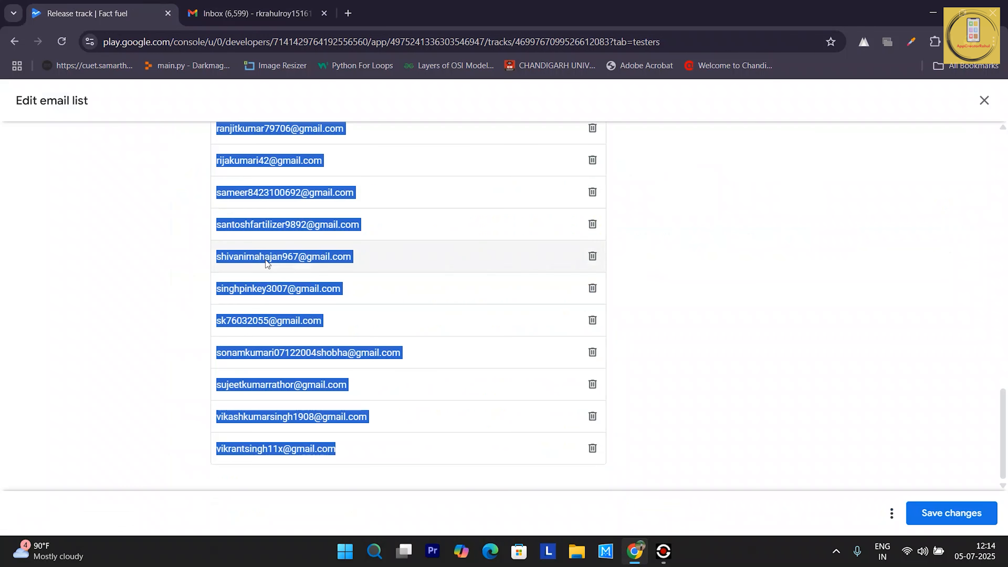
{"action": "left_click", "coordinate": [561, 347]}
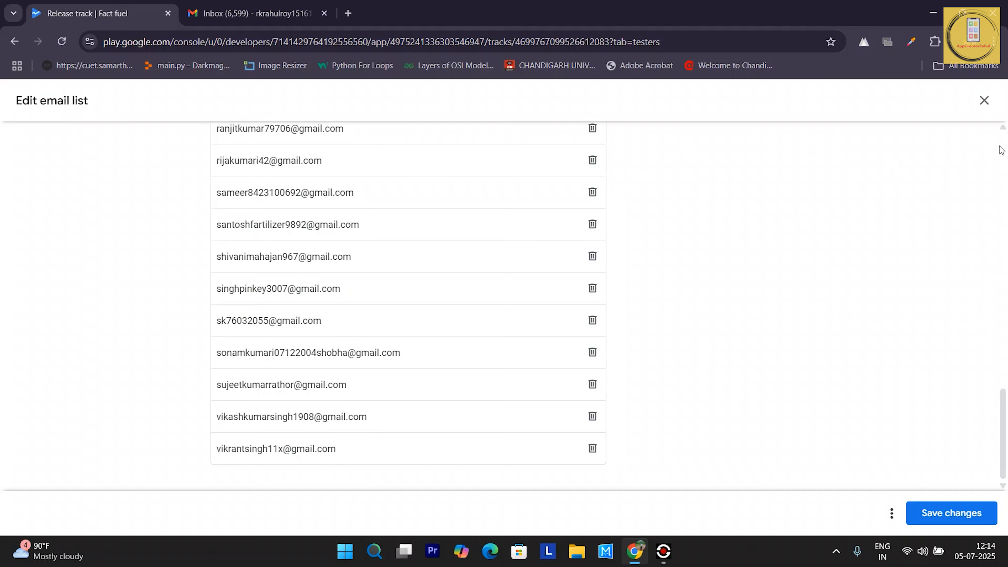
{"action": "left_click", "coordinate": [984, 100]}
Copy the link for joining the test on Android and switch back to the Gmail message.
{"action": "scroll", "coordinate": [555, 349], "scroll_direction": "down", "scroll_amount": 4}
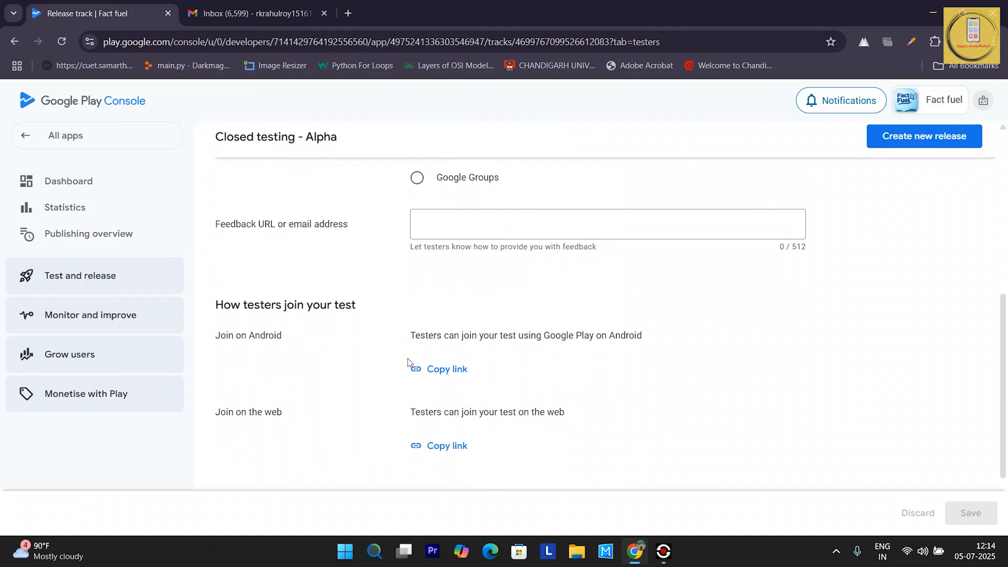
{"action": "left_click", "coordinate": [433, 373]}
{"action": "left_click", "coordinate": [254, 13]}
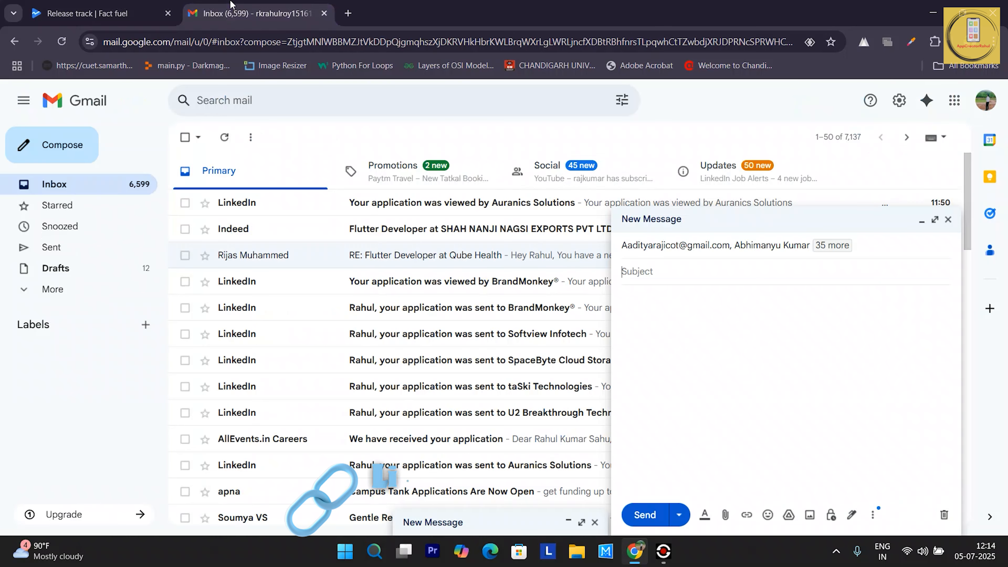
{"action": "left_click", "coordinate": [644, 274]}
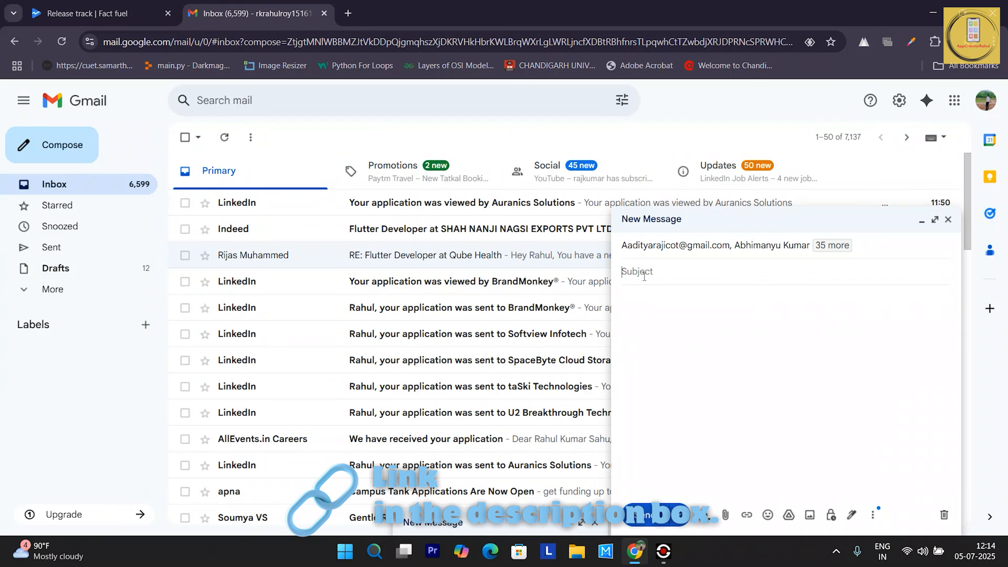
{"action": "key", "text": "ctrl+v"}
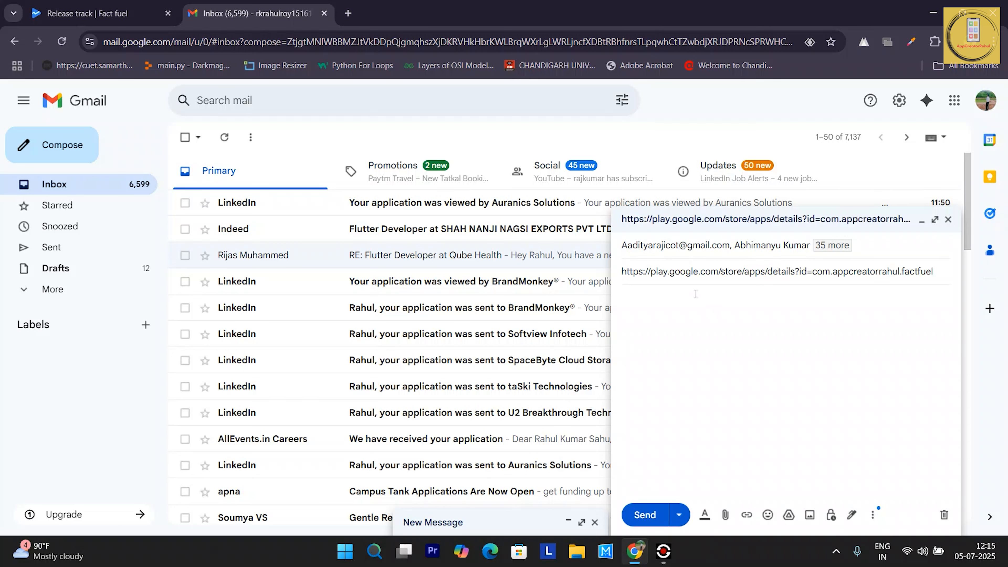
{"action": "key", "text": "ctrl+z"}
Write the message "Try Out My New App – Fact Fuel 🚀" inviting testers to give feedback, including the Play Store download link and the sender's contact details.
{"action": "left_click", "coordinate": [668, 299]}
{"action": "key", "text": "ctrl+v"}
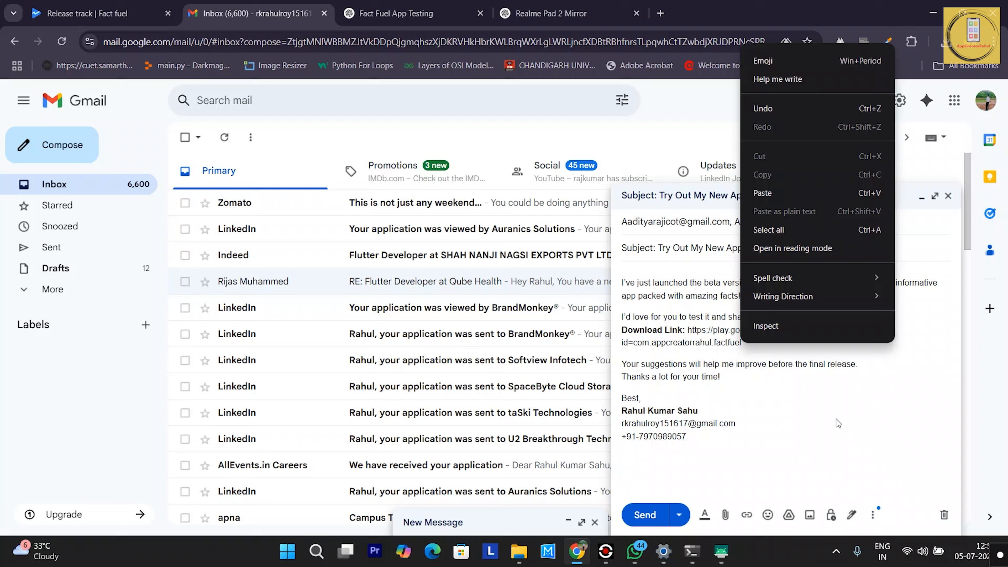
{"action": "left_click", "coordinate": [862, 425]}
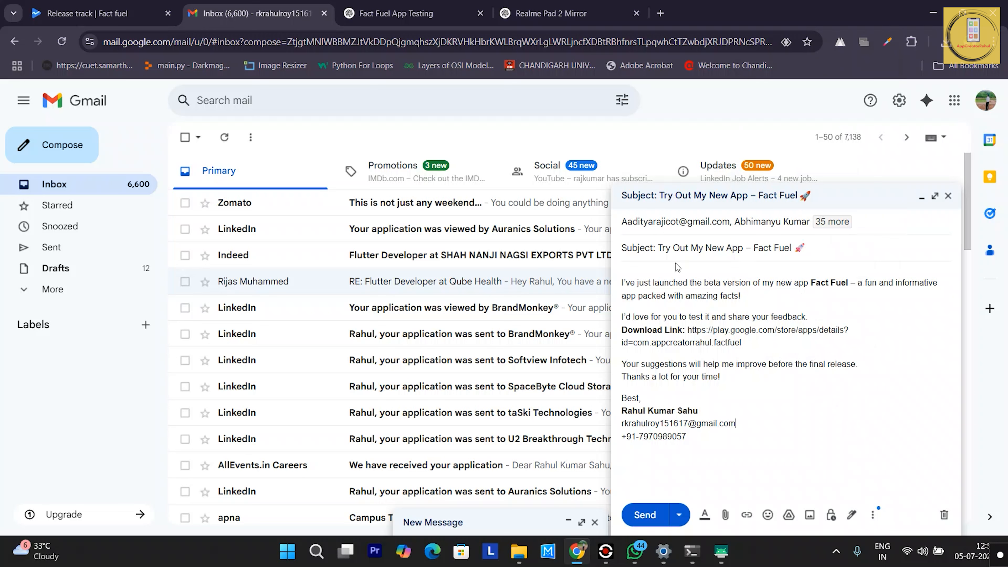
Check the subject and body of the Fact Fuel invitation and send it to all the testers.
{"action": "left_click_drag", "start_coordinate": [813, 247], "coordinate": [626, 250]}
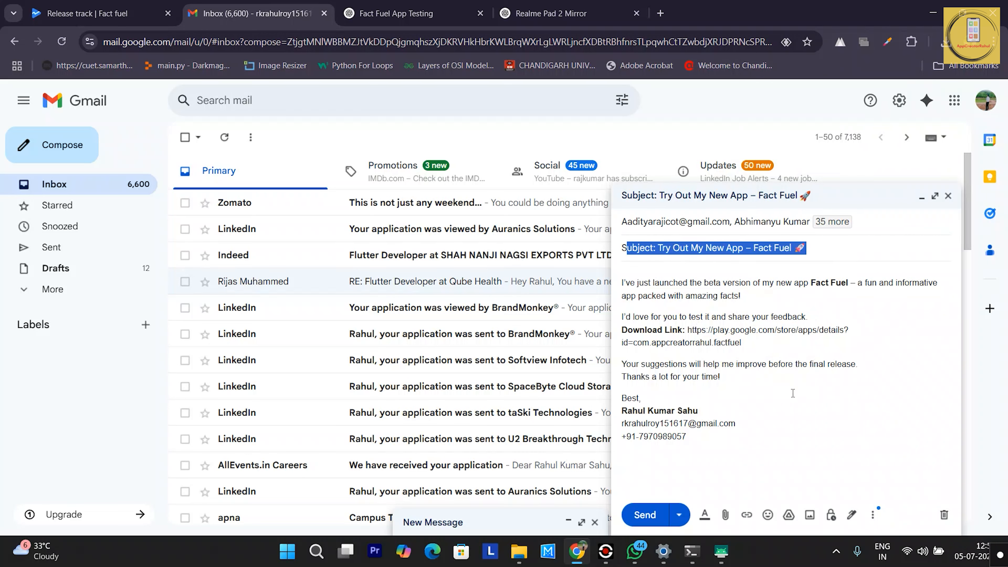
{"action": "left_click", "coordinate": [805, 400]}
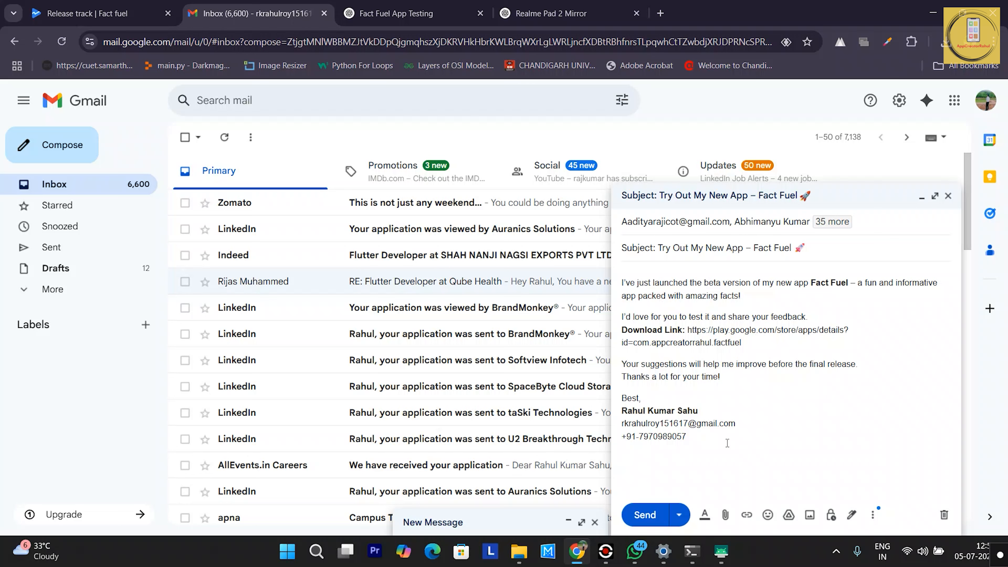
{"action": "left_click_drag", "start_coordinate": [691, 447], "coordinate": [595, 239]}
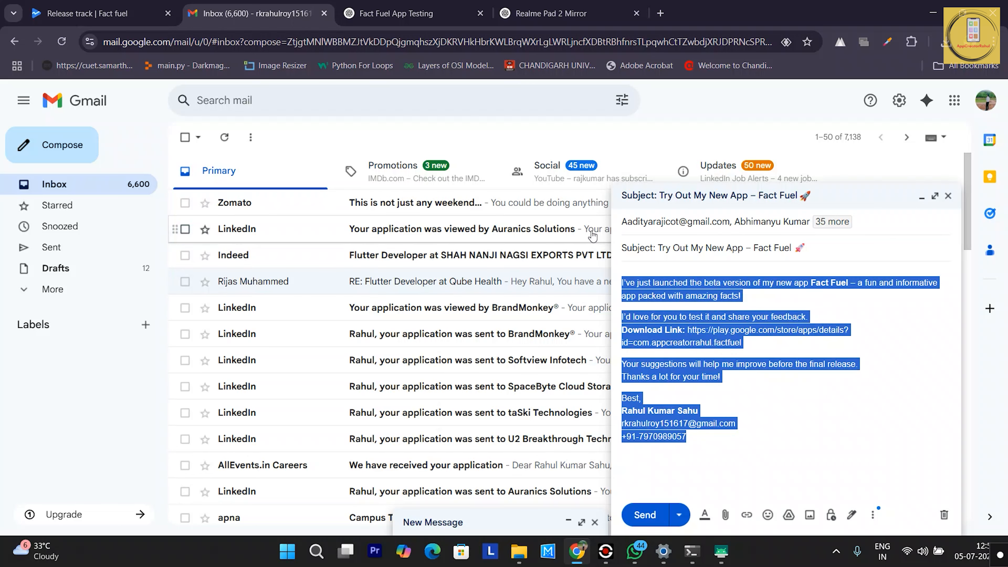
{"action": "left_click", "coordinate": [806, 442]}
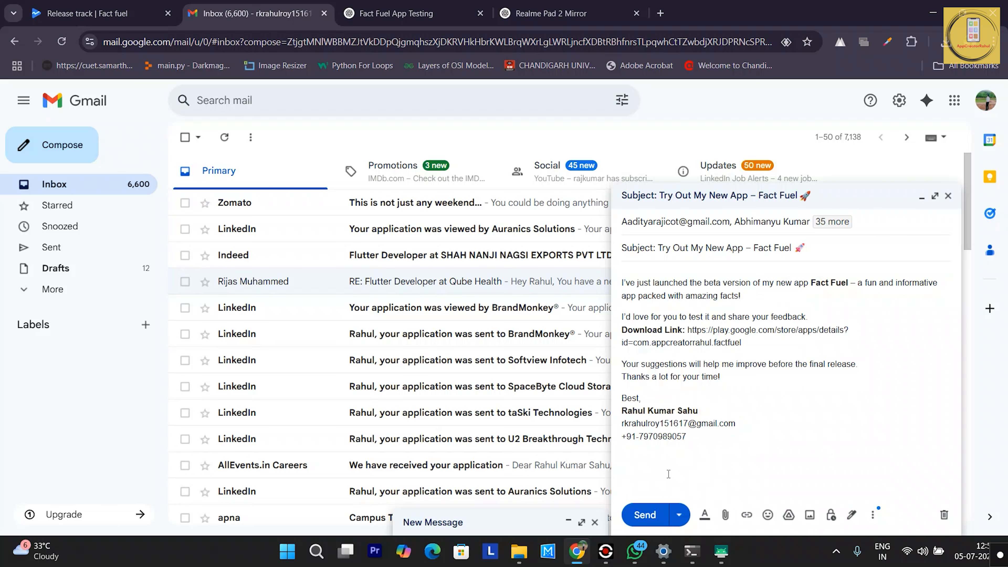
{"action": "left_click", "coordinate": [647, 519]}
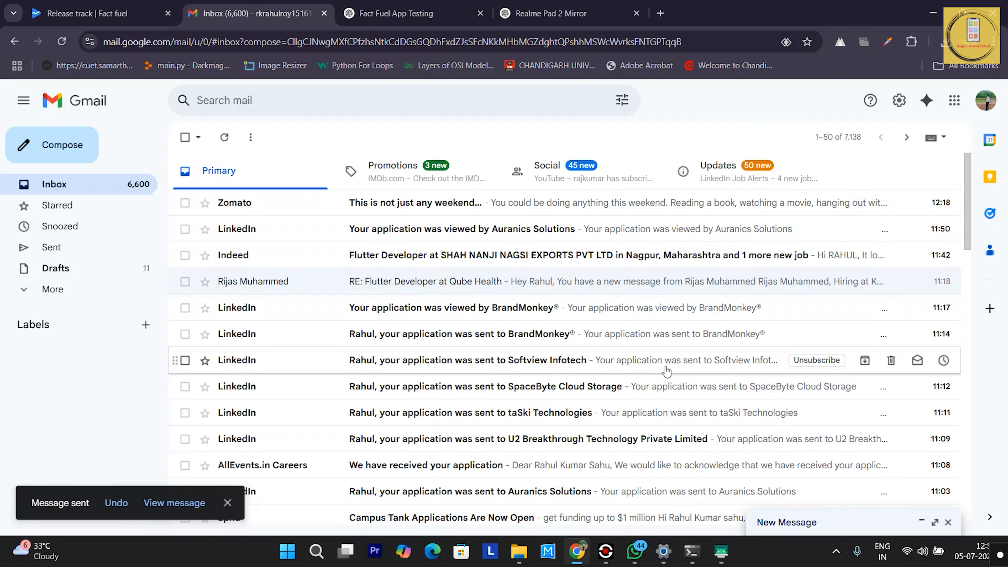
Minimise the browser and bring up the mirrored tablet window RMP2204.
{"action": "left_click", "coordinate": [933, 13]}
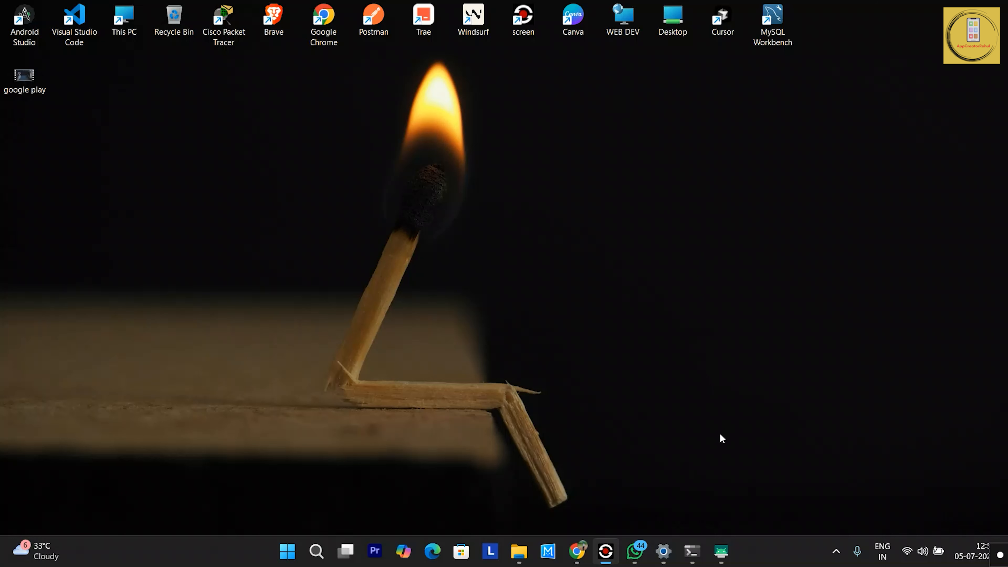
{"action": "left_click", "coordinate": [721, 551]}
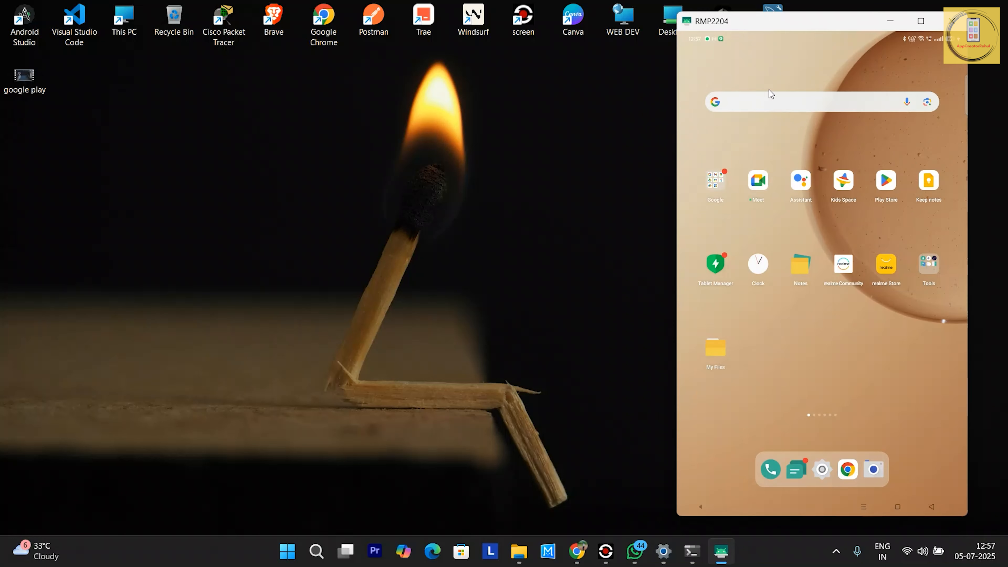
{"action": "left_click_drag", "start_coordinate": [885, 221], "coordinate": [821, 329]}
{"action": "left_click", "coordinate": [715, 102]}
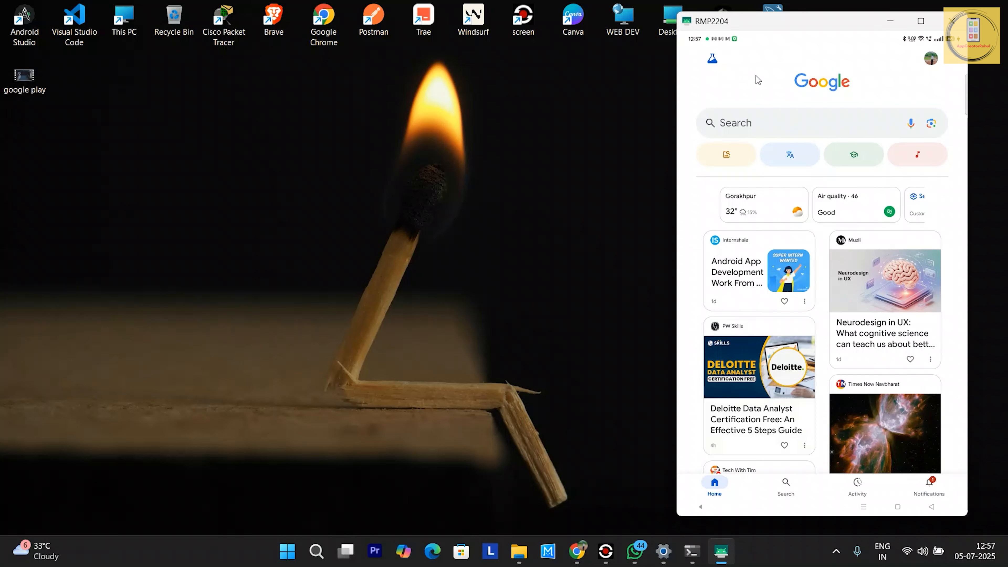
{"action": "left_click", "coordinate": [896, 508]}
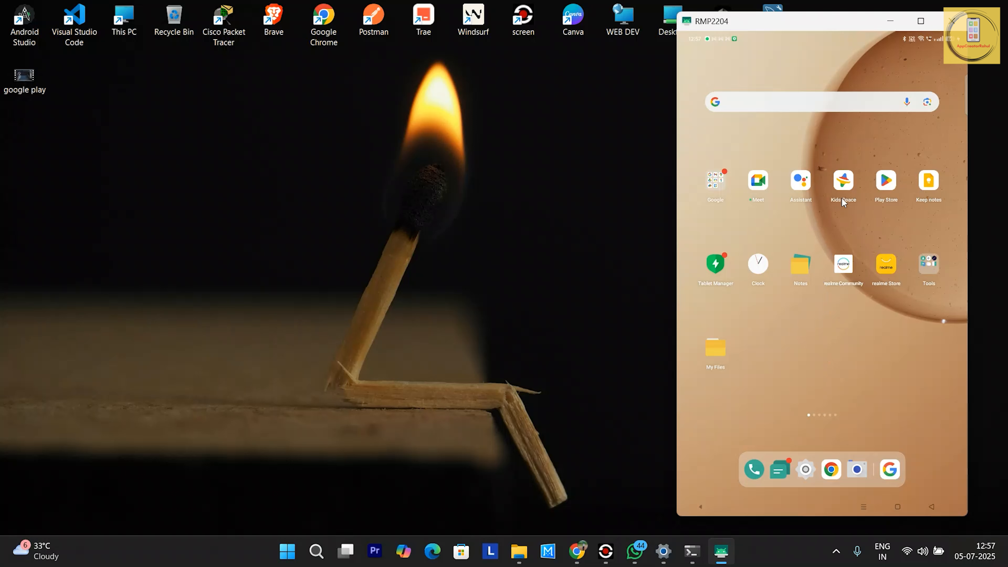
Open Gmail from the tablet's Google folder to see the received tester invitation.
{"action": "left_click", "coordinate": [717, 184]}
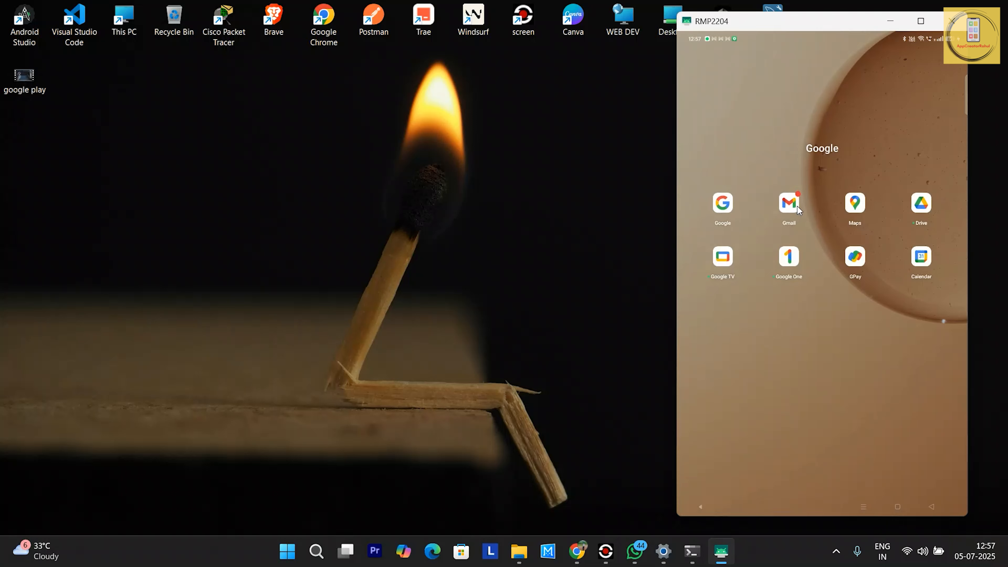
{"action": "left_click", "coordinate": [797, 207]}
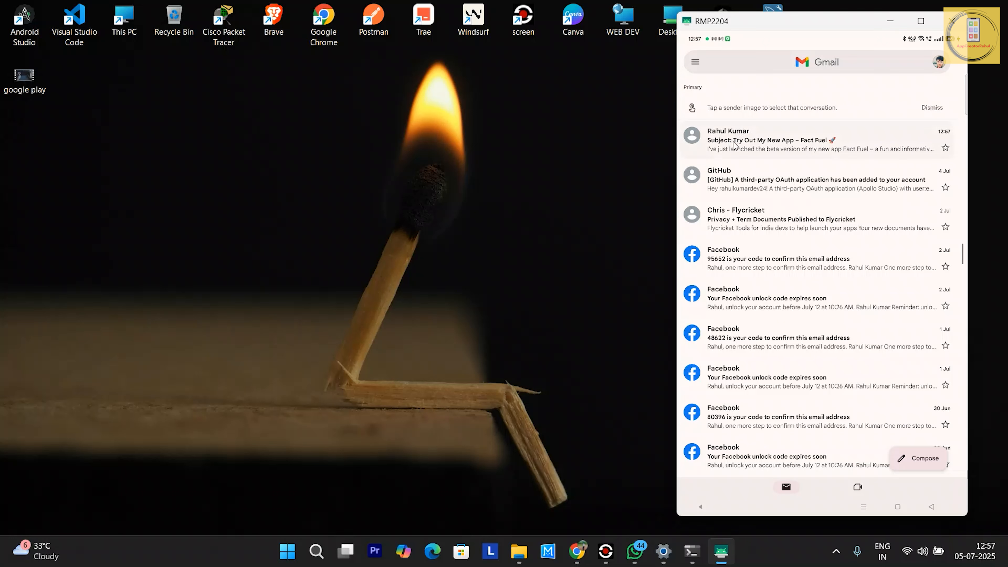
Open the Fact Fuel invitation email on the tablet, try its Play Store download link and retry loading the page.
{"action": "left_click", "coordinate": [755, 144]}
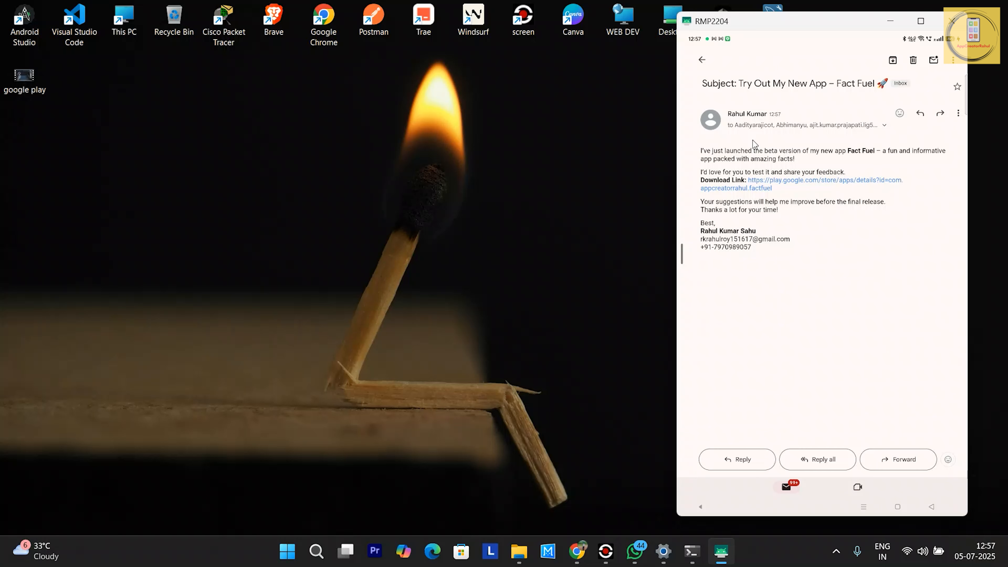
{"action": "left_click", "coordinate": [766, 179]}
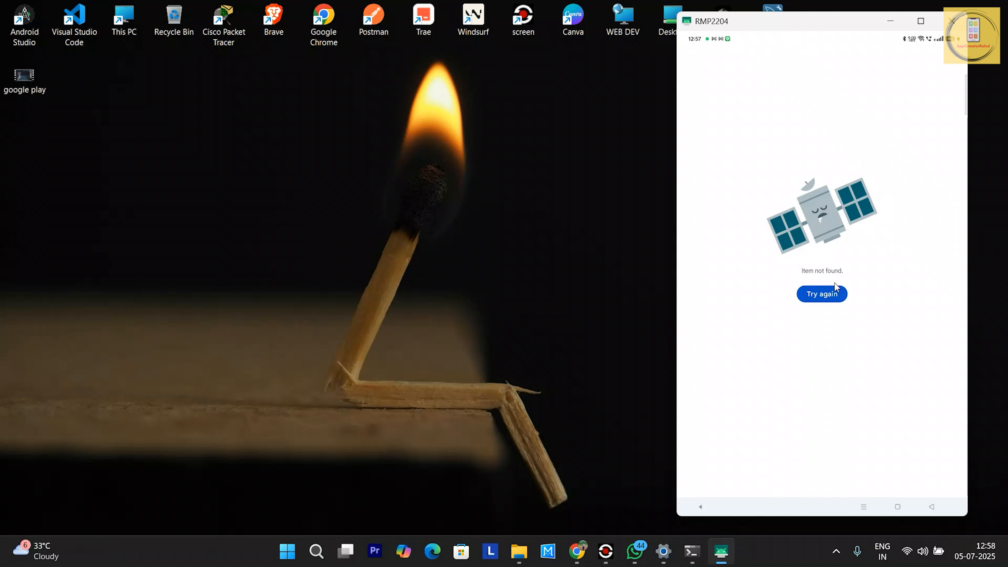
{"action": "left_click", "coordinate": [823, 294]}
Open the Play Store from the tablet's home screen and switch it to the Google account invited as a tester.
{"action": "left_click", "coordinate": [893, 505]}
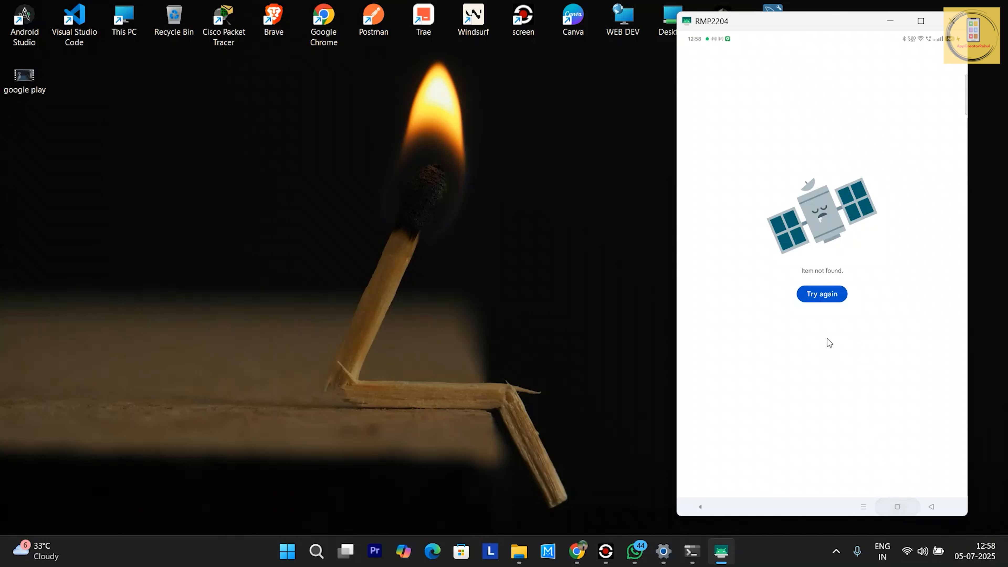
{"action": "left_click", "coordinate": [879, 173]}
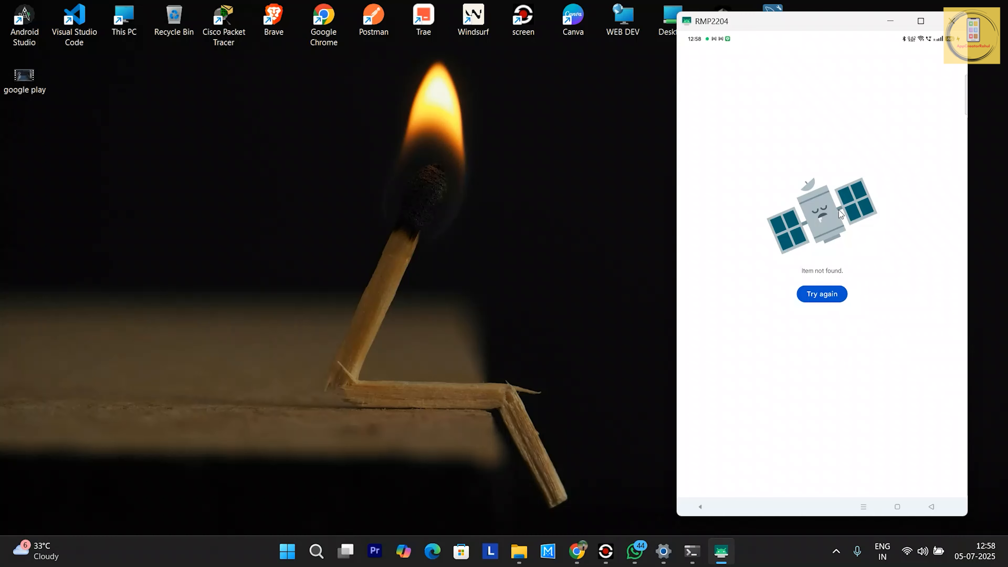
{"action": "right_click", "coordinate": [855, 209]}
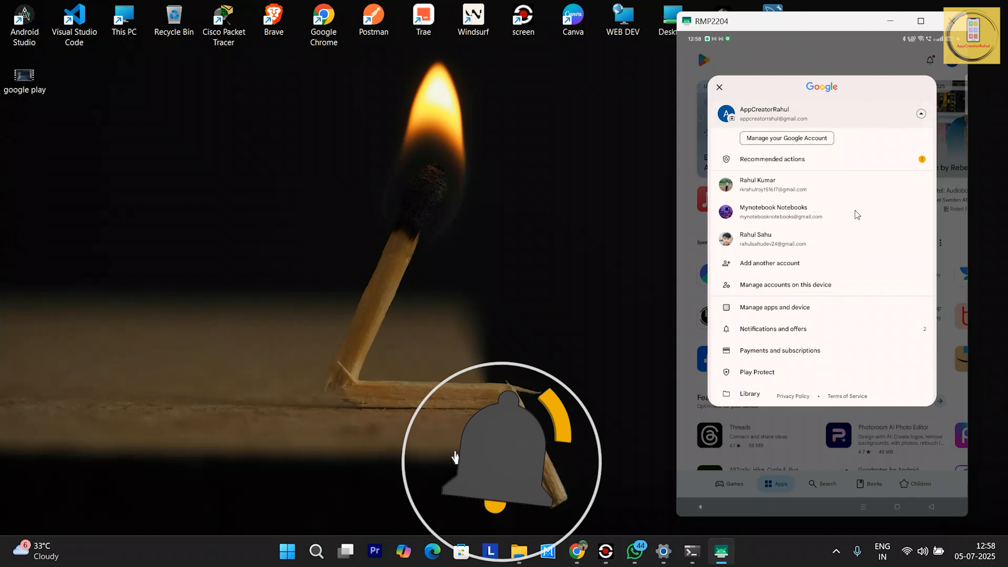
{"action": "left_click", "coordinate": [856, 210]}
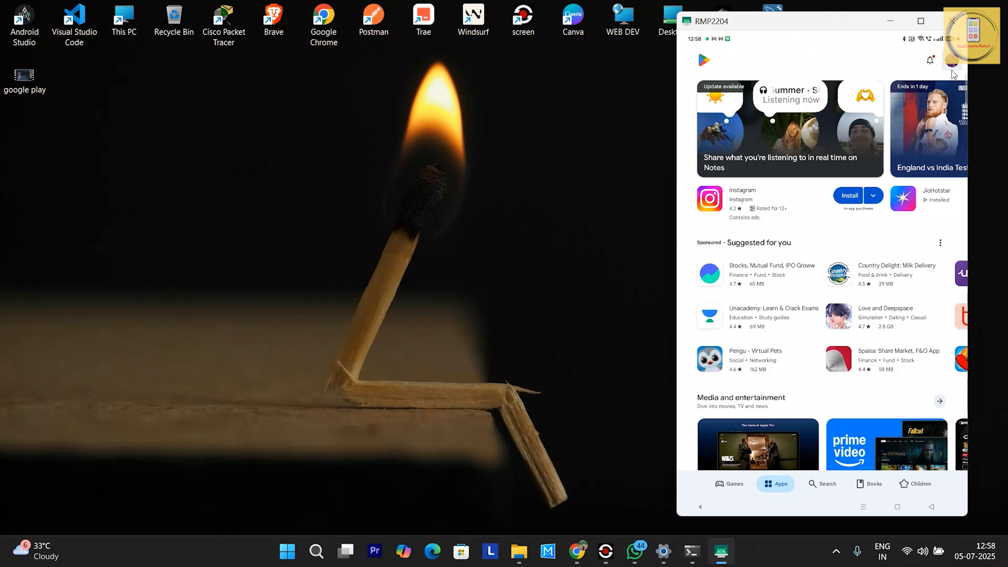
Return to the invitation email among the tablet's recent apps, follow the download link and install Fact fuel (Early Access).
{"action": "left_click", "coordinate": [896, 506]}
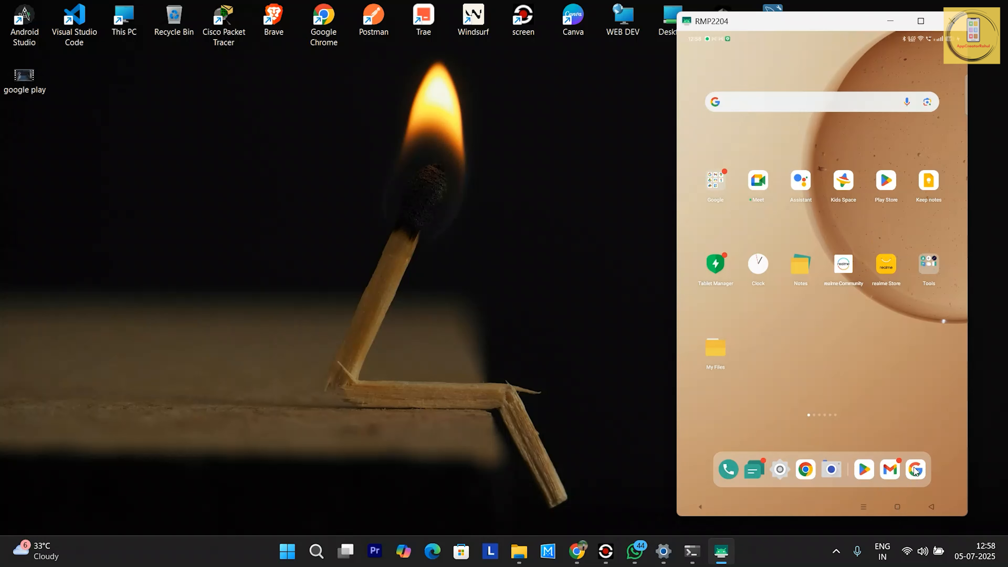
{"action": "left_click", "coordinate": [862, 506]}
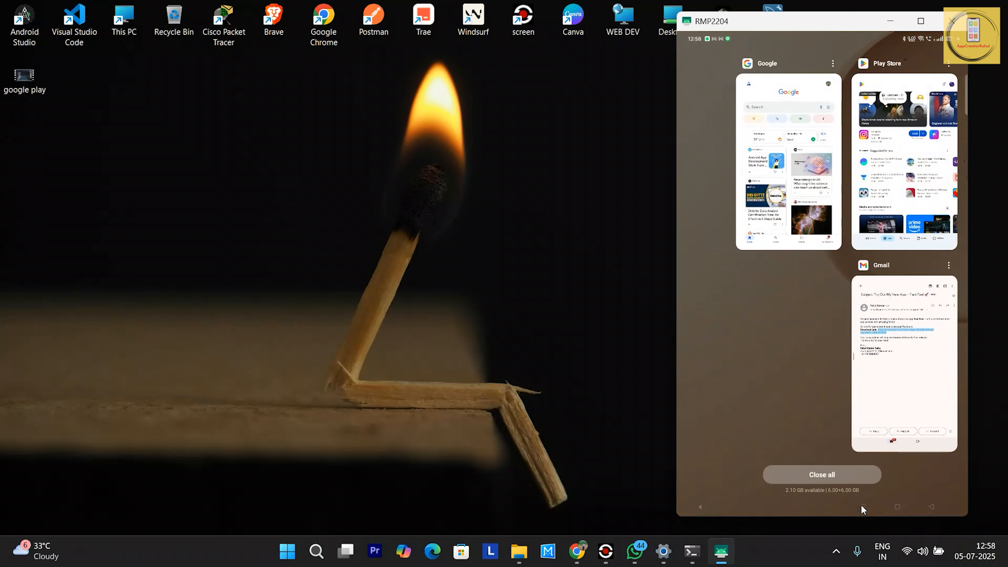
{"action": "left_click", "coordinate": [880, 353]}
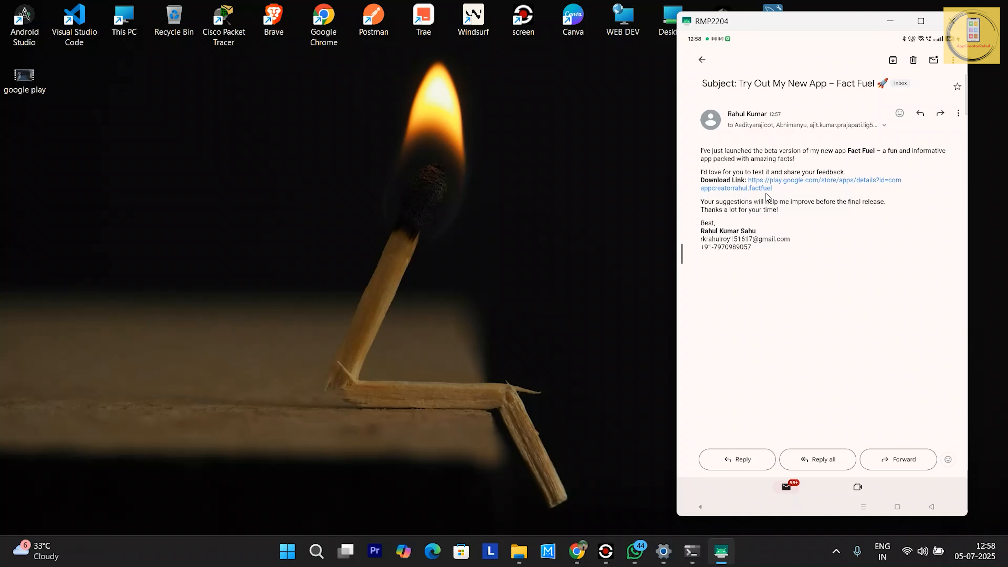
{"action": "left_click", "coordinate": [764, 189]}
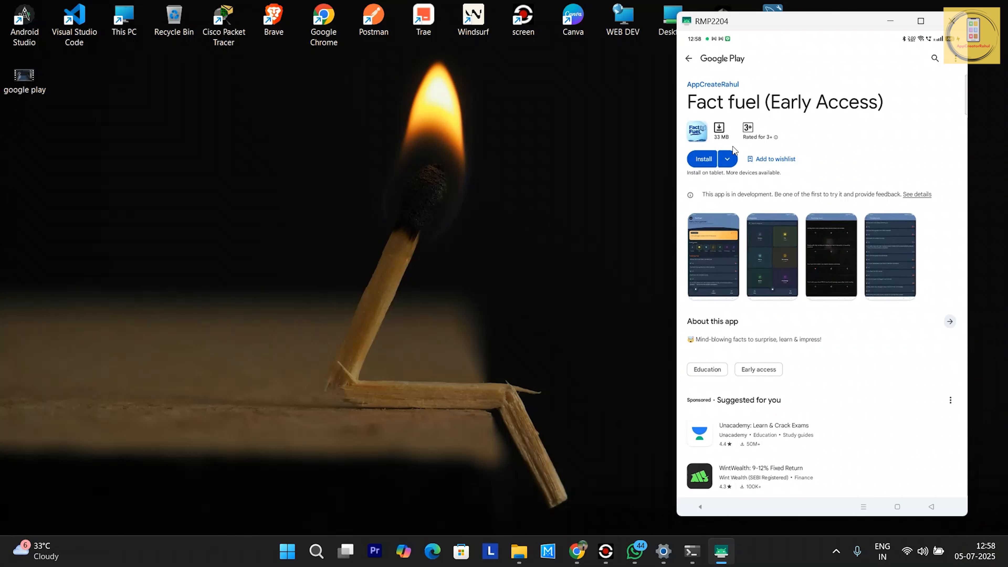
{"action": "left_click", "coordinate": [703, 158]}
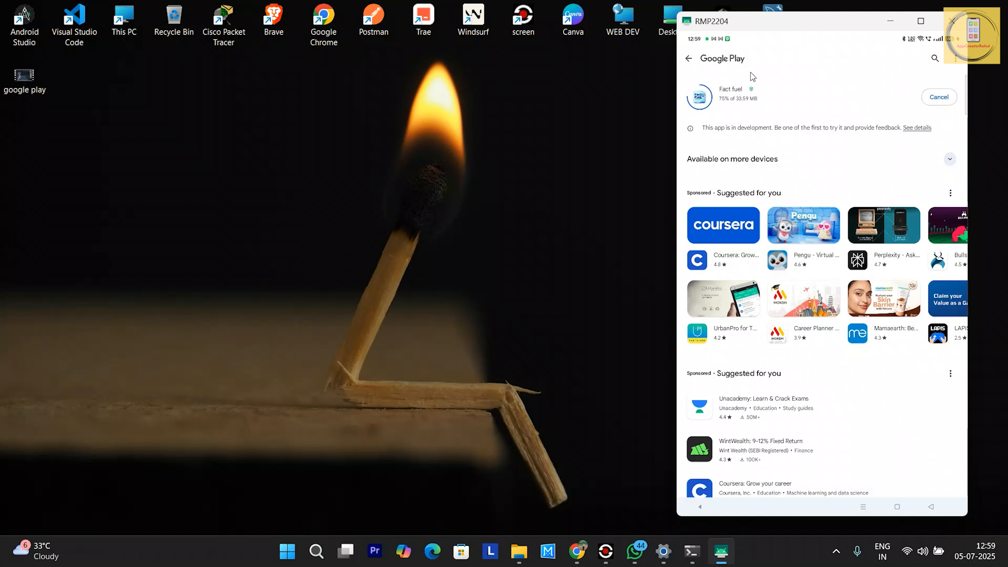
{"action": "left_click_drag", "start_coordinate": [676, 192], "coordinate": [675, 214]}
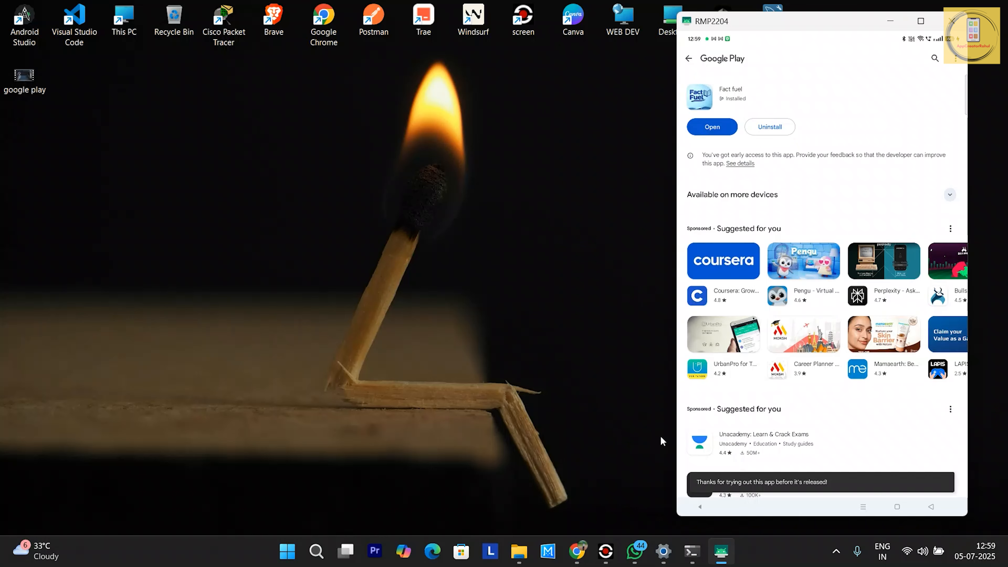
Switch back to Chrome and open the Fact fuel dashboard from the Play Console app list at its production access section.
{"action": "left_click", "coordinate": [577, 551]}
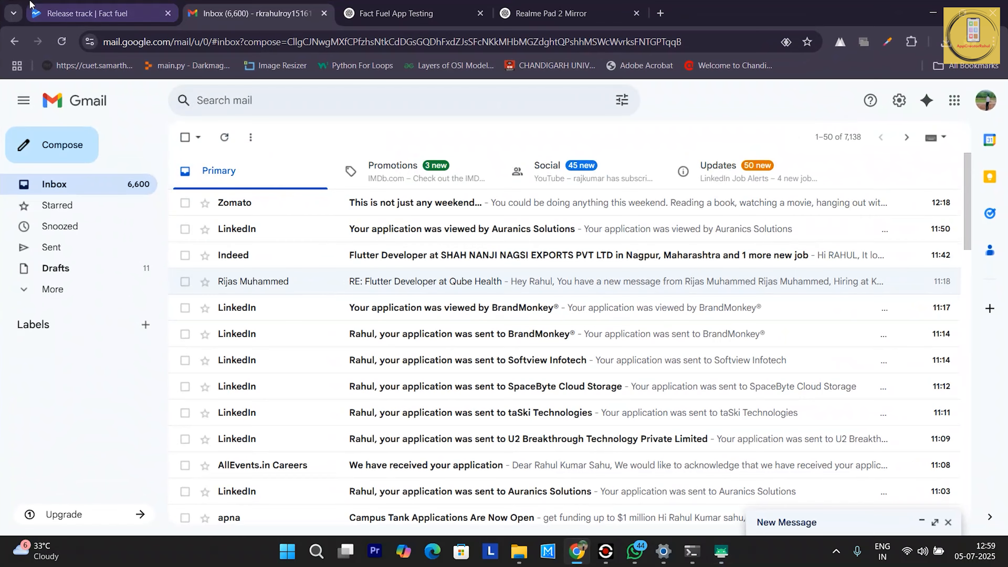
{"action": "left_click", "coordinate": [78, 4]}
{"action": "scroll", "coordinate": [286, 245], "scroll_direction": "up", "scroll_amount": 10}
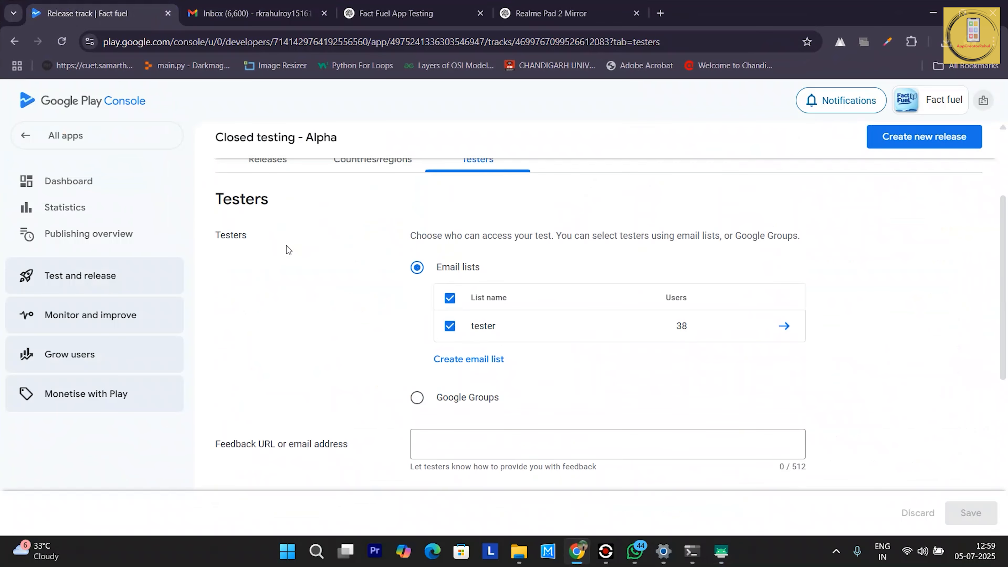
{"action": "scroll", "coordinate": [371, 253], "scroll_direction": "down", "scroll_amount": 7}
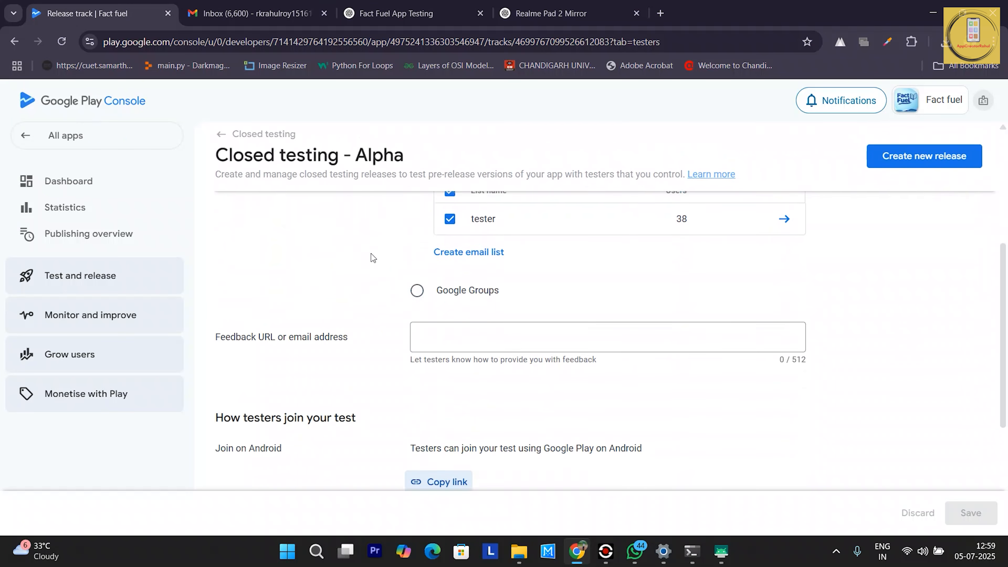
{"action": "scroll", "coordinate": [467, 362], "scroll_direction": "up", "scroll_amount": 5}
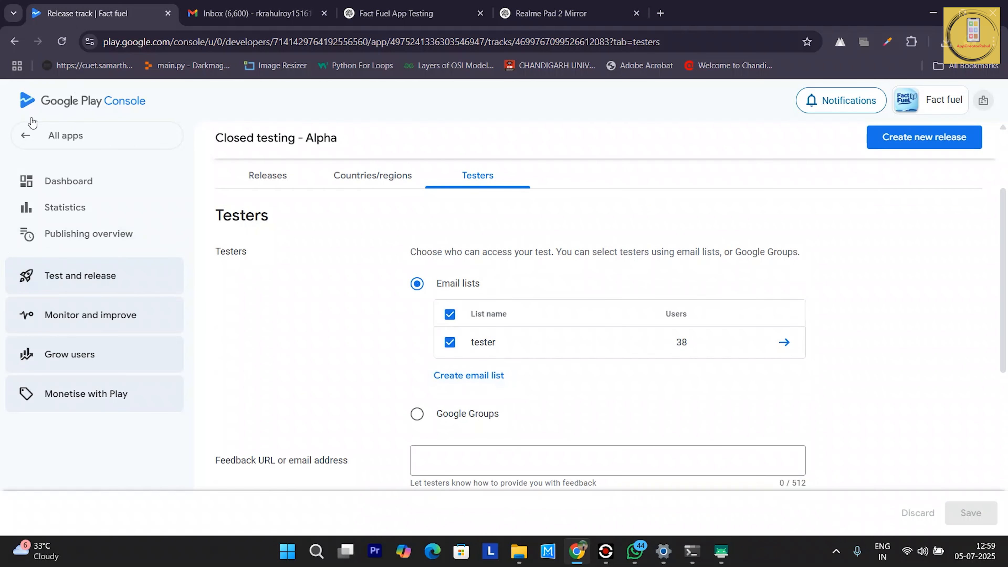
{"action": "left_click", "coordinate": [59, 134]}
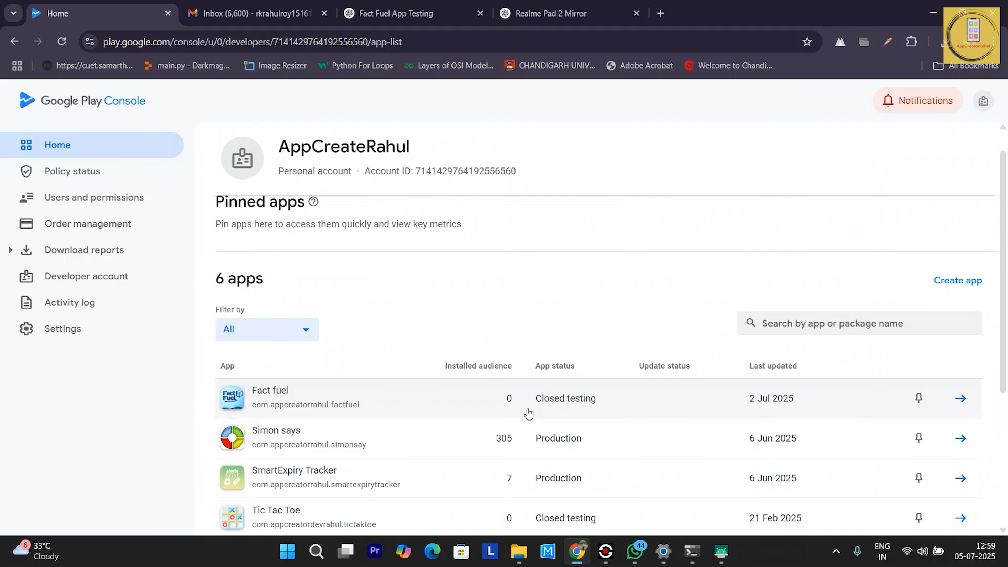
{"action": "left_click", "coordinate": [528, 413]}
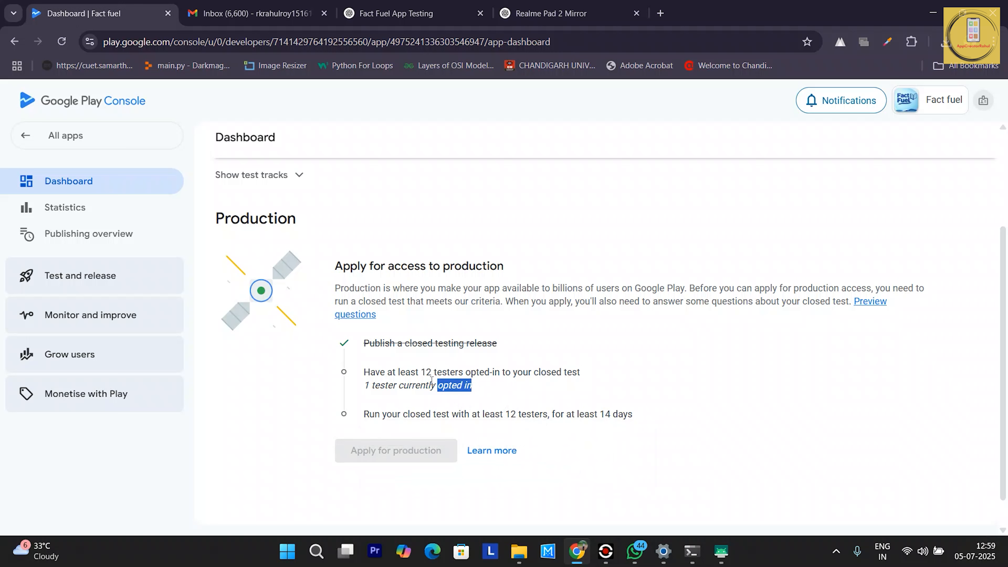
Examine the production access requirement of at least 12 opted-in testers and the number of testers currently opted in.
{"action": "triple_click", "coordinate": [479, 388]}
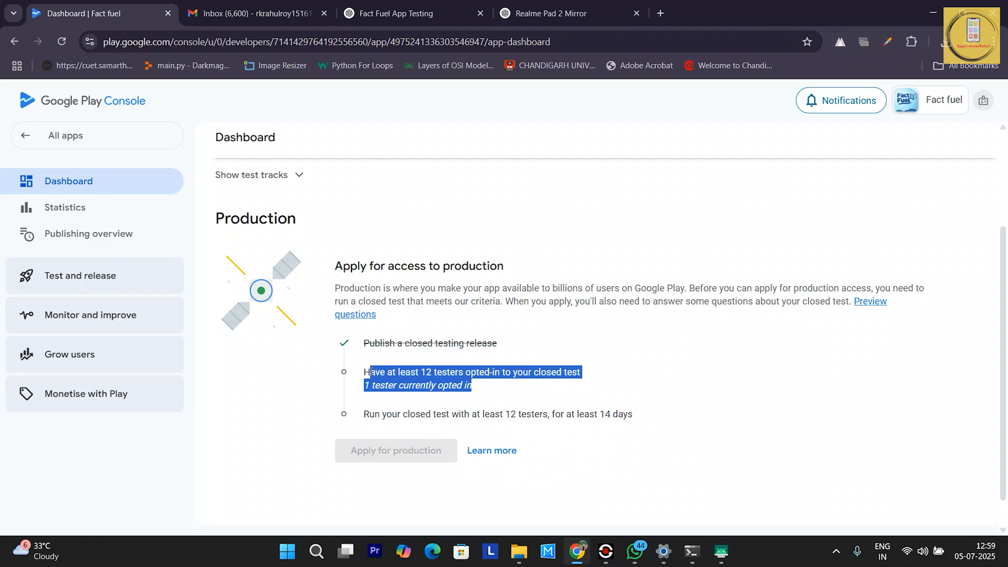
{"action": "left_click", "coordinate": [488, 388]}
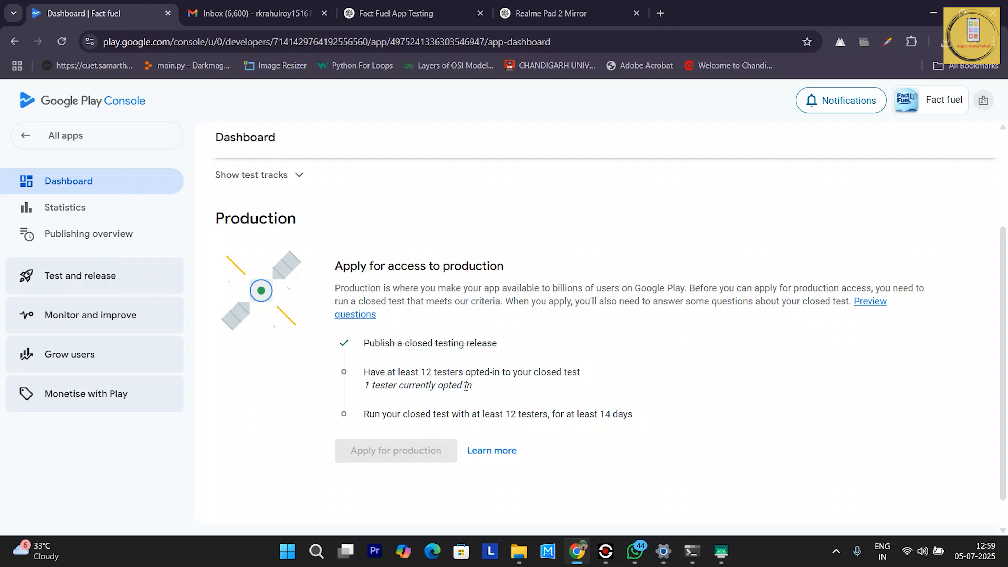
{"action": "left_click_drag", "start_coordinate": [478, 386], "coordinate": [364, 387]}
{"action": "left_click", "coordinate": [494, 391]}
{"action": "left_click_drag", "start_coordinate": [363, 374], "coordinate": [484, 387]}
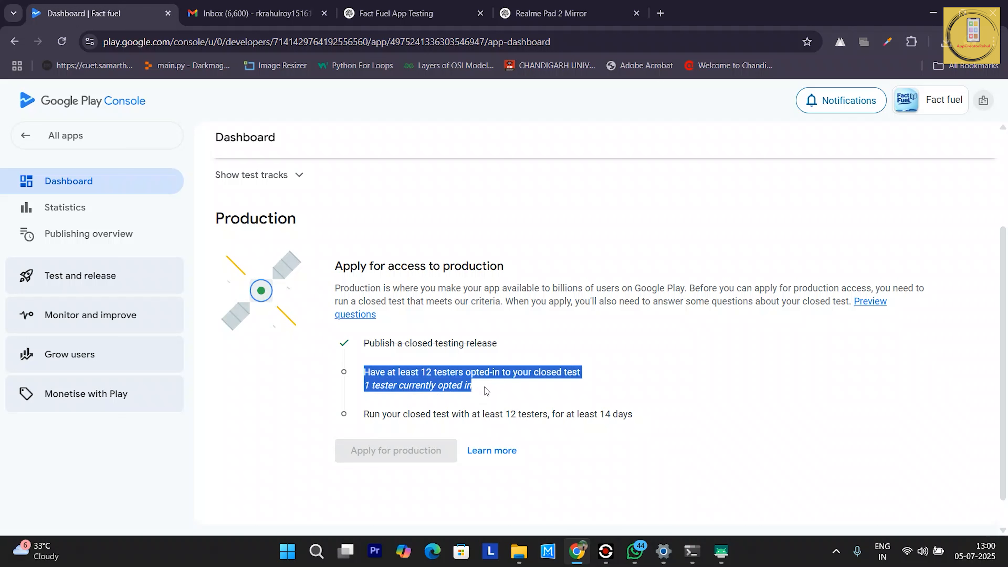
{"action": "left_click", "coordinate": [503, 388]}
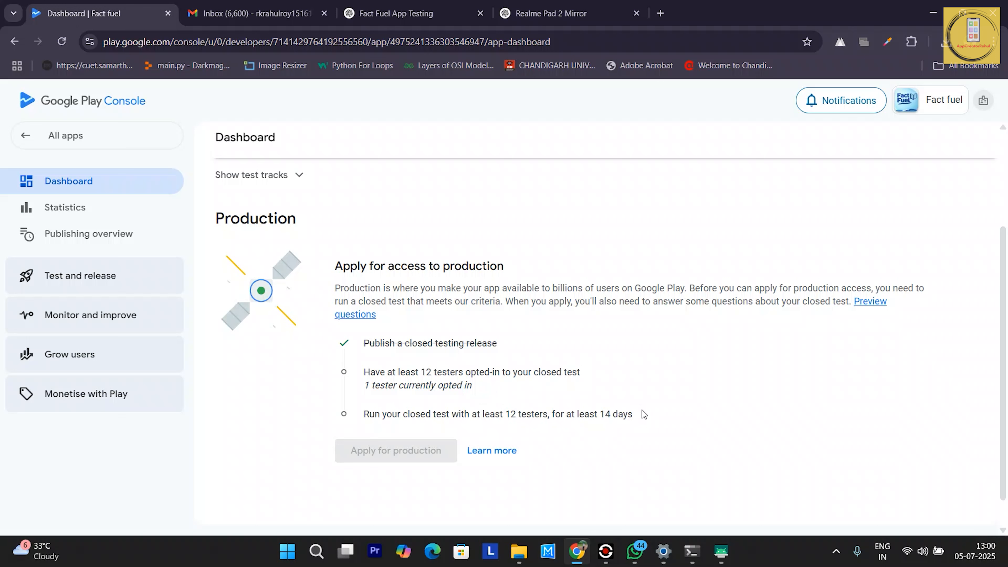
{"action": "left_click_drag", "start_coordinate": [491, 388], "coordinate": [363, 371]}
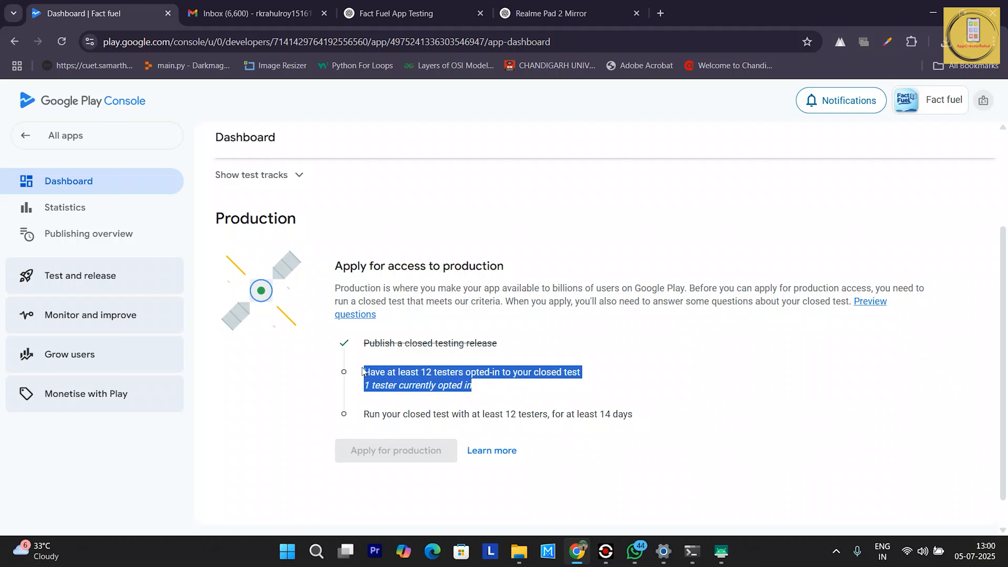
{"action": "left_click", "coordinate": [502, 395]}
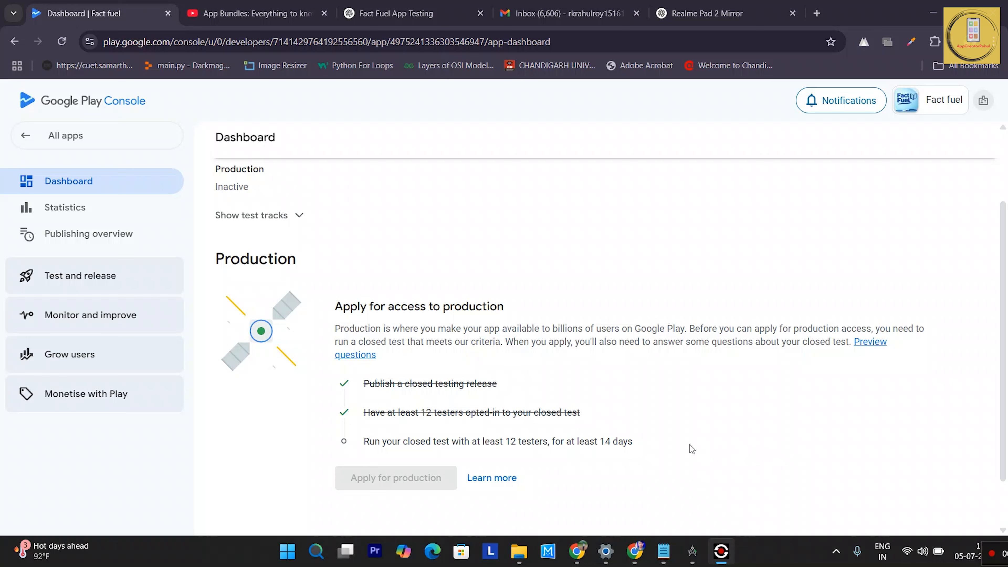
Review the updated production access checklist for the closed release, the 12 opted-in testers and the 14-day closed test.
{"action": "scroll", "coordinate": [689, 445], "scroll_direction": "down", "scroll_amount": 2}
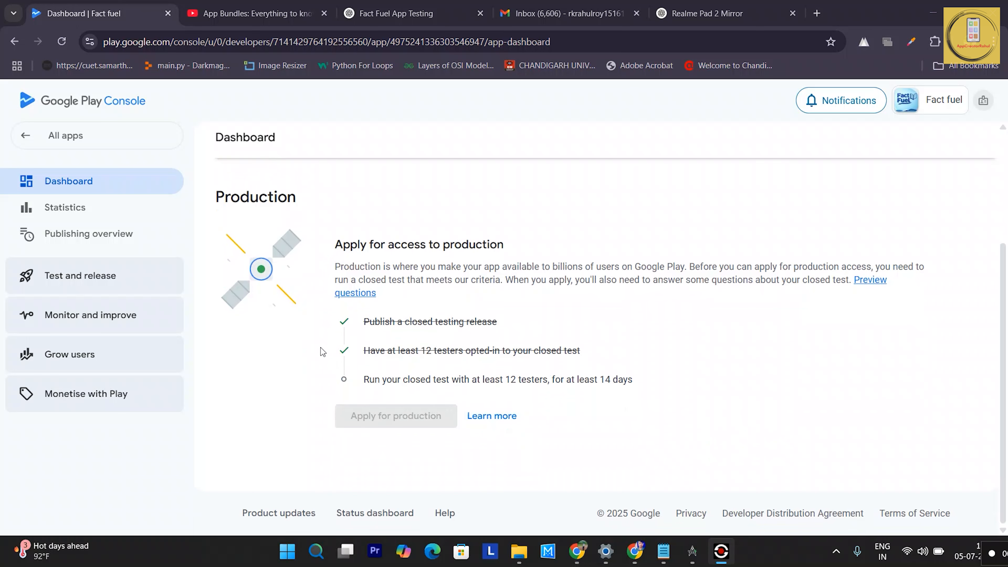
{"action": "left_click_drag", "start_coordinate": [363, 351], "coordinate": [315, 342]}
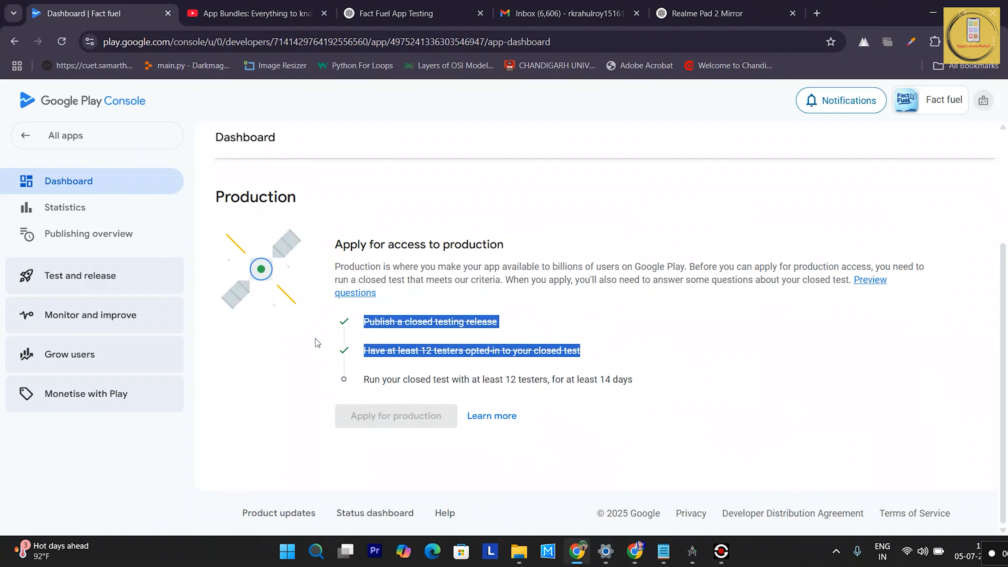
{"action": "left_click", "coordinate": [297, 332]}
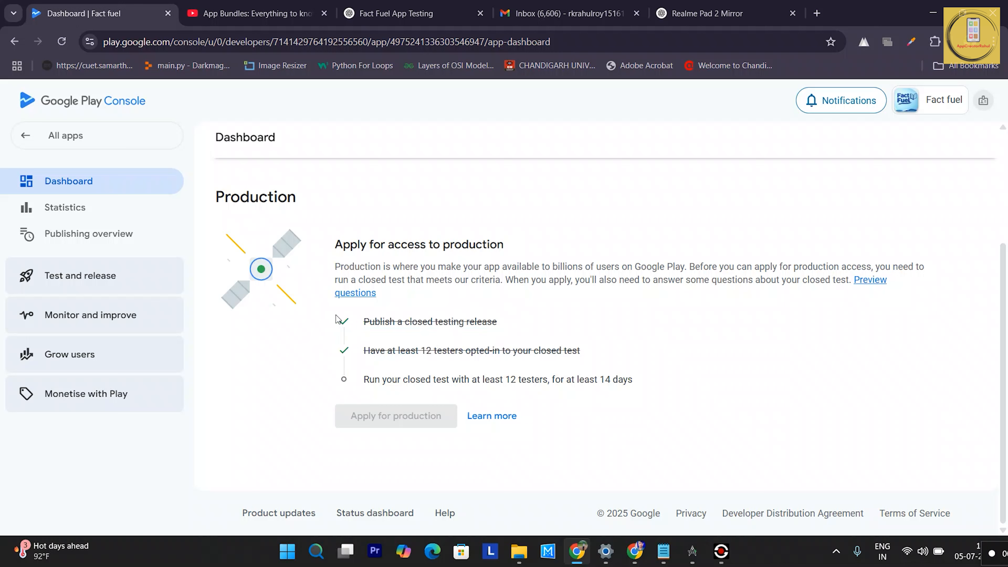
{"action": "left_click_drag", "start_coordinate": [328, 322], "coordinate": [600, 348]}
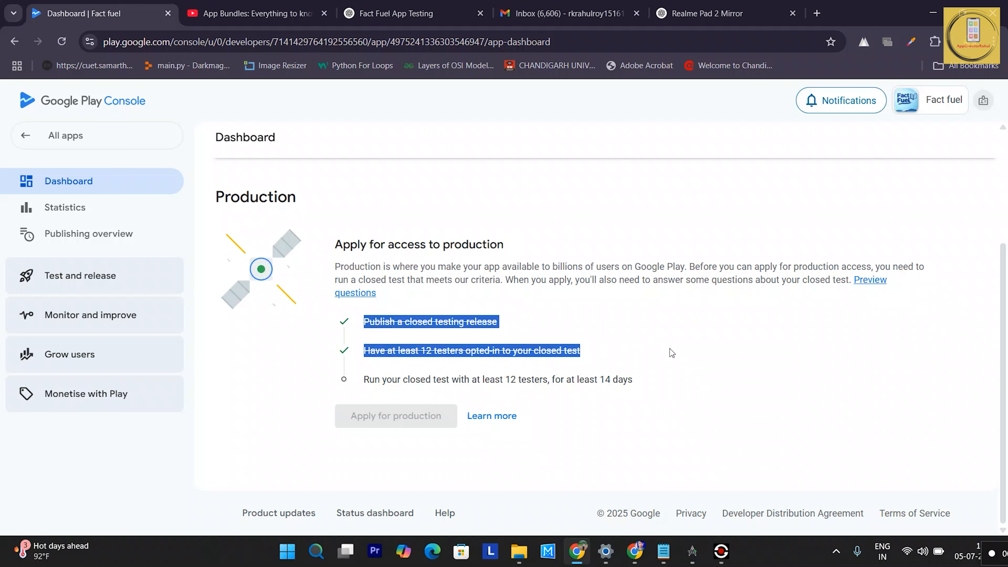
{"action": "left_click", "coordinate": [615, 352]}
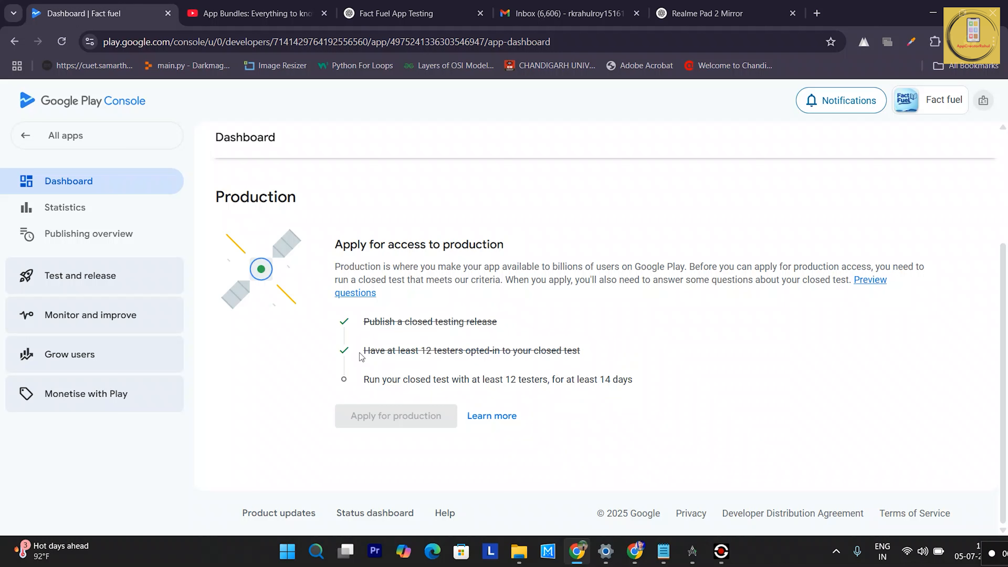
{"action": "left_click_drag", "start_coordinate": [360, 351], "coordinate": [591, 360]}
{"action": "left_click", "coordinate": [619, 345]}
{"action": "mouse_move", "coordinate": [507, 391]}
{"action": "mouse_move", "coordinate": [436, 385]}
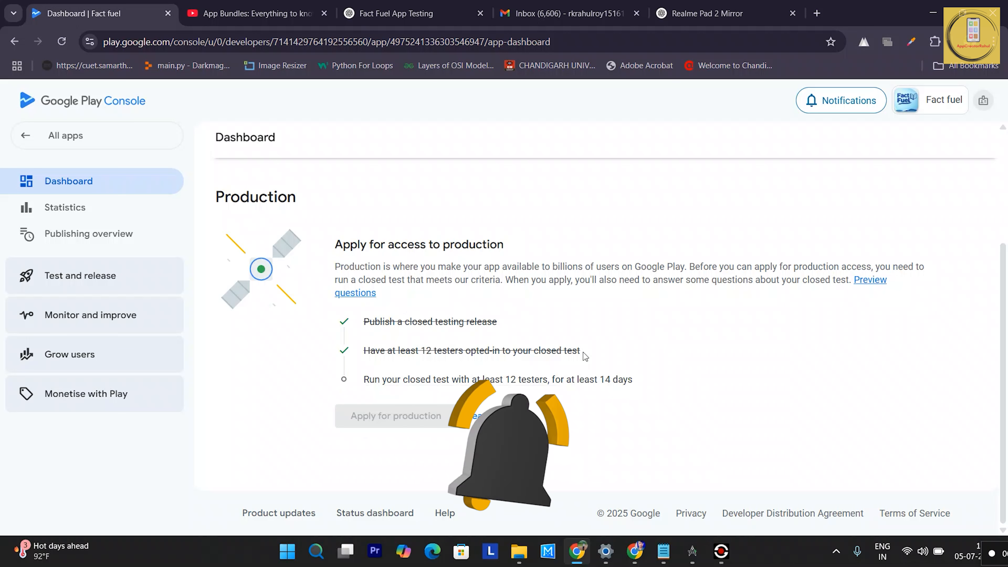
{"action": "left_click_drag", "start_coordinate": [634, 380], "coordinate": [351, 388]}
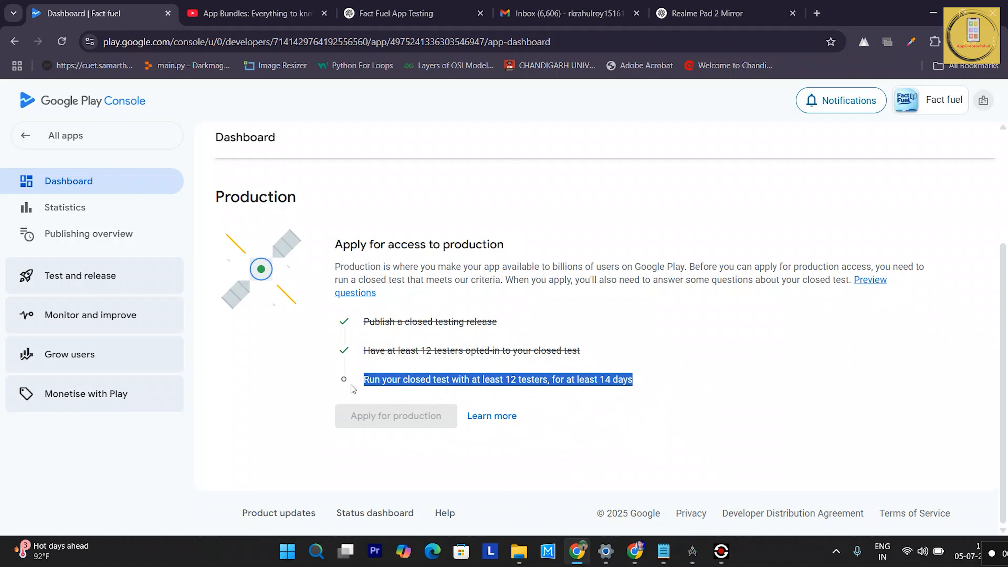
{"action": "left_click", "coordinate": [658, 353]}
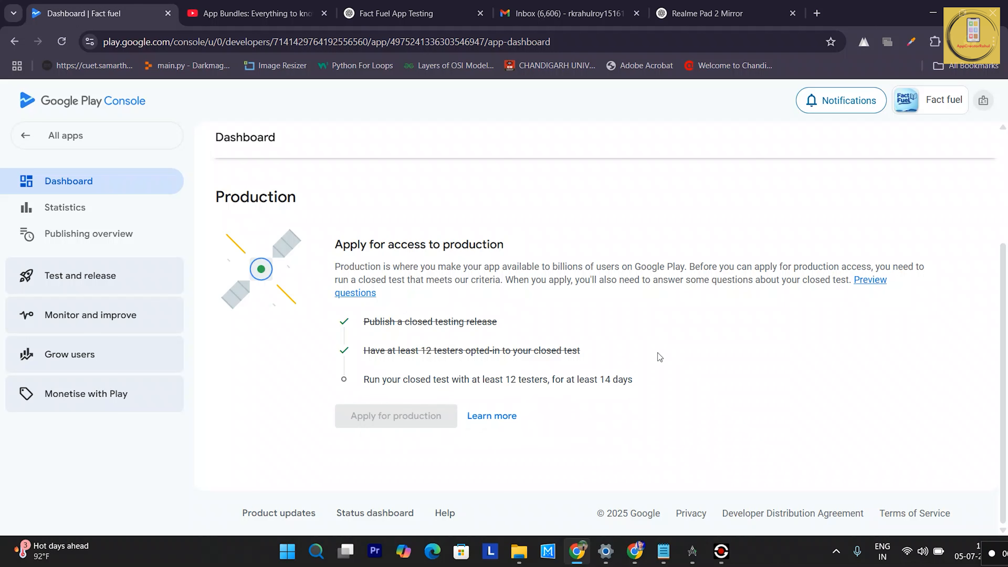